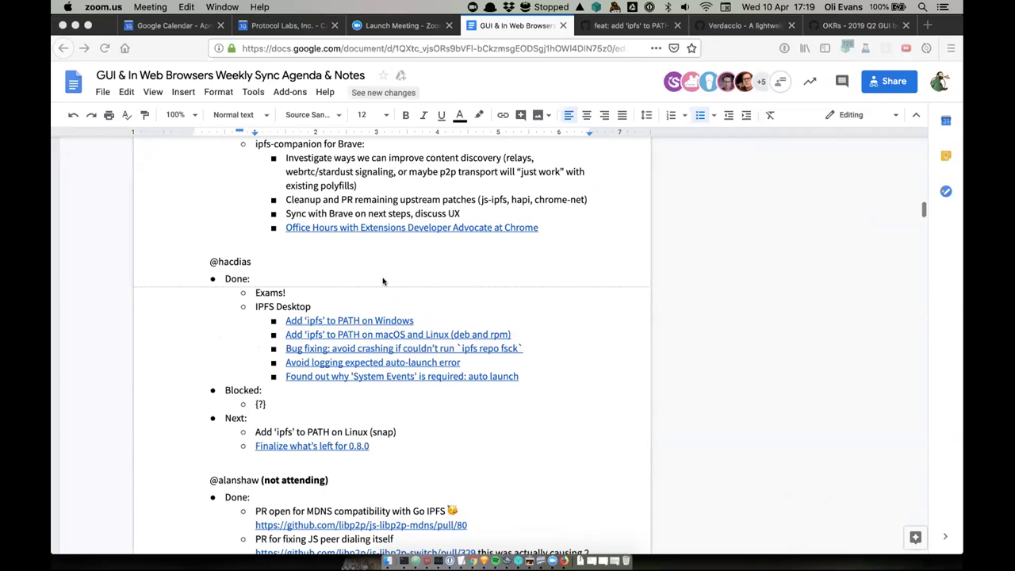
Open pull request #896 in a new tab from the 'Add ipfs to PATH on macOS and Linux' note link
click(377, 348)
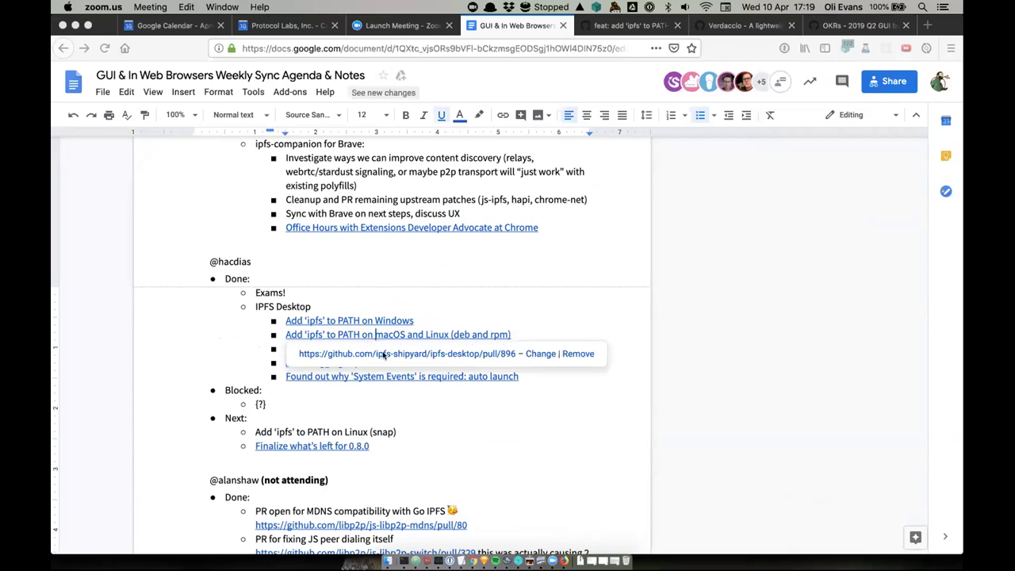
click(383, 357)
click(383, 354)
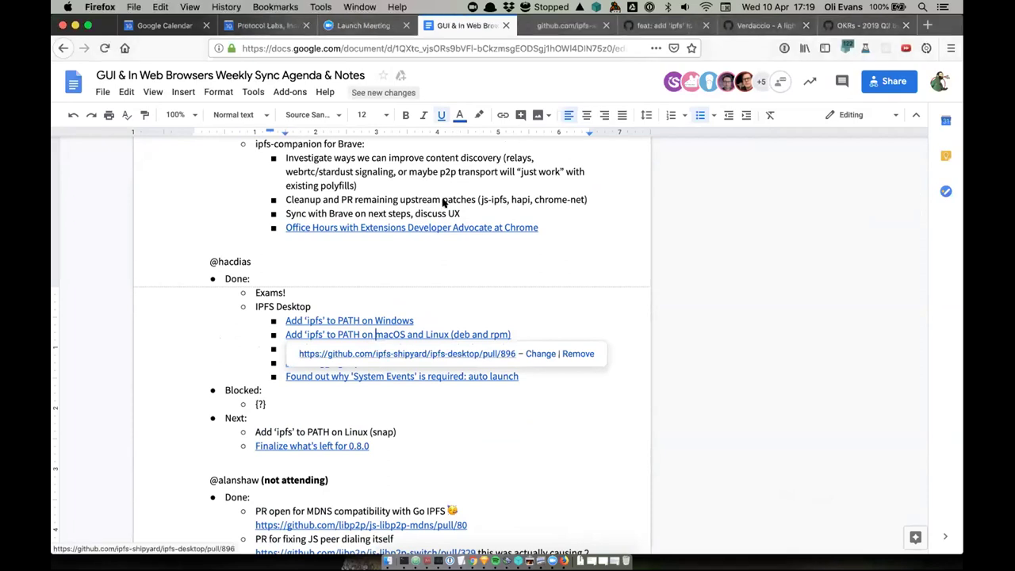
click(561, 24)
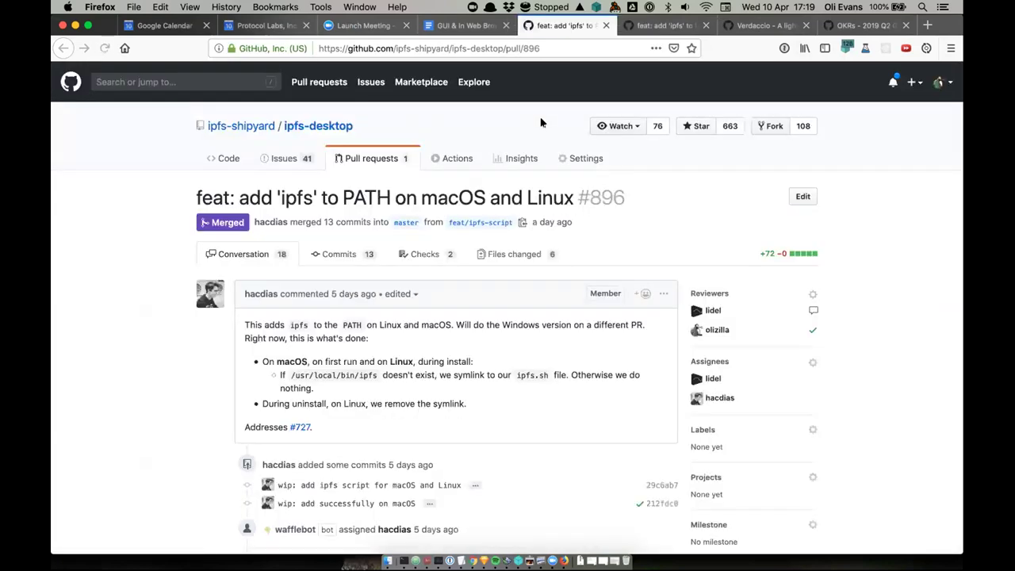
Read through the merged PR #896 comments, then open a new blank browser tab
scroll(541, 121, down, 10)
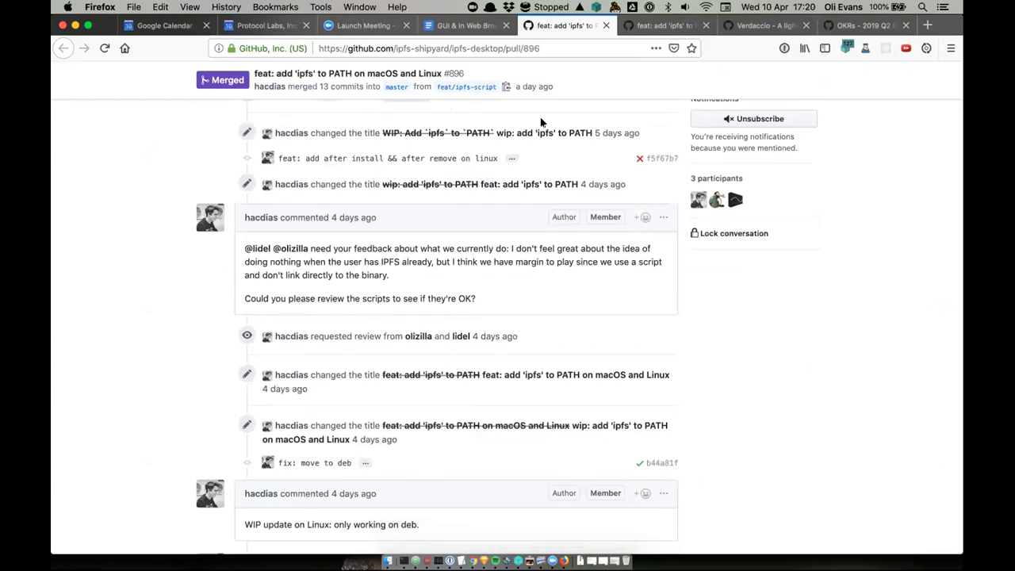
scroll(540, 121, down, 4)
scroll(541, 121, down, 12)
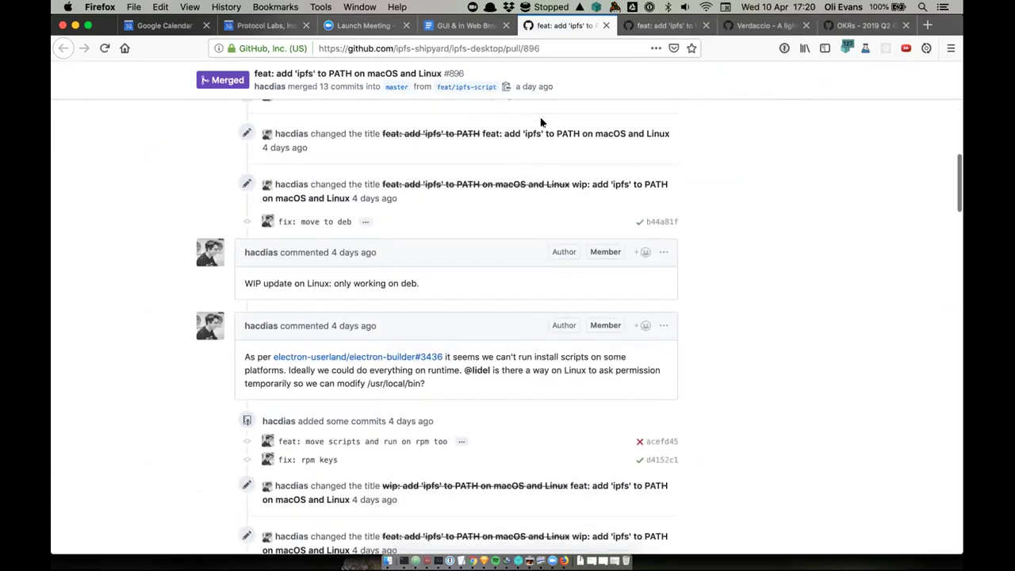
scroll(541, 121, down, 10)
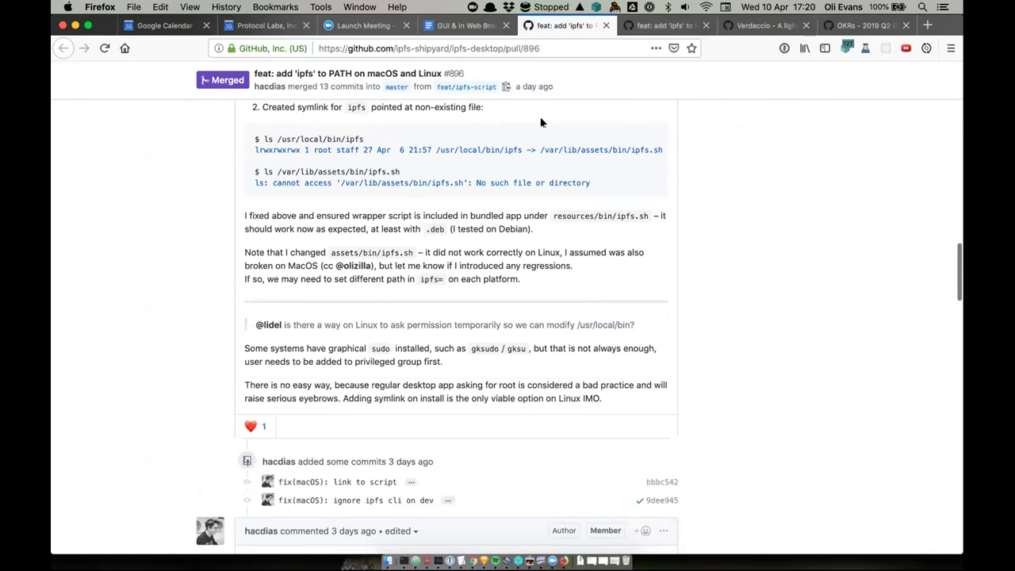
scroll(541, 122, down, 15)
scroll(541, 121, up, 10)
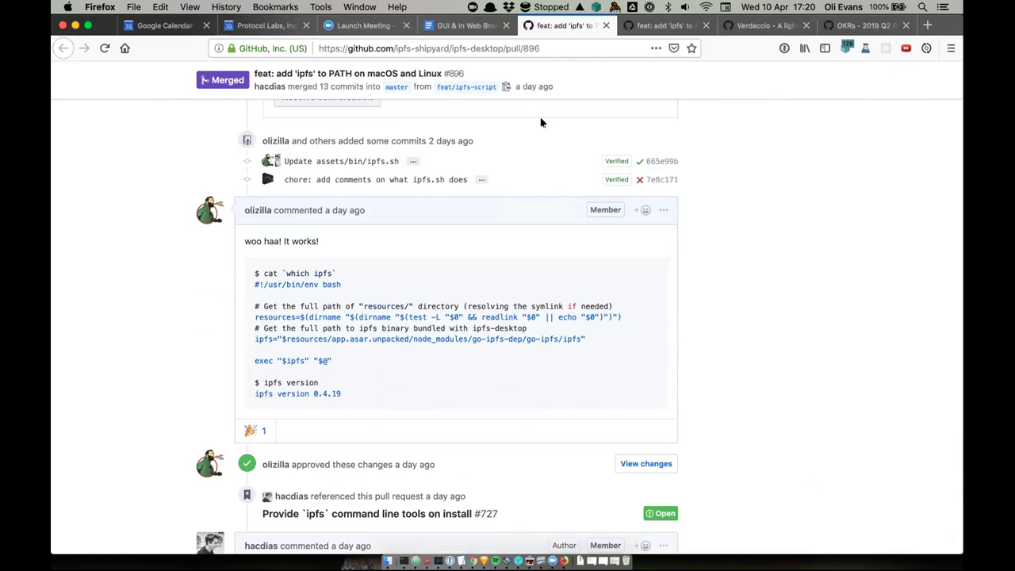
key(super+t)
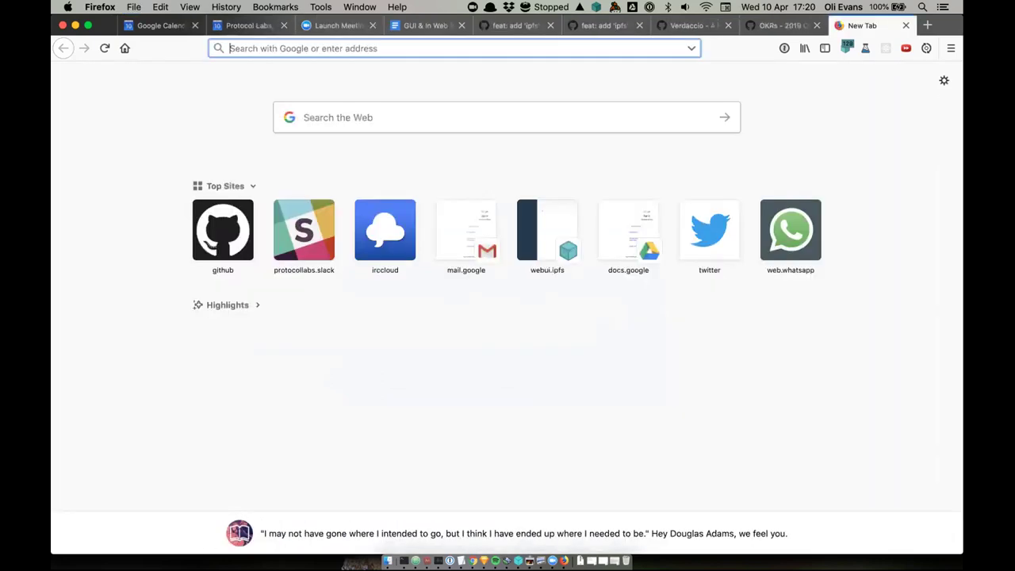
Load ipfs.io and go to the Install IPFS page
text(ipfs.io/)
key(Return)
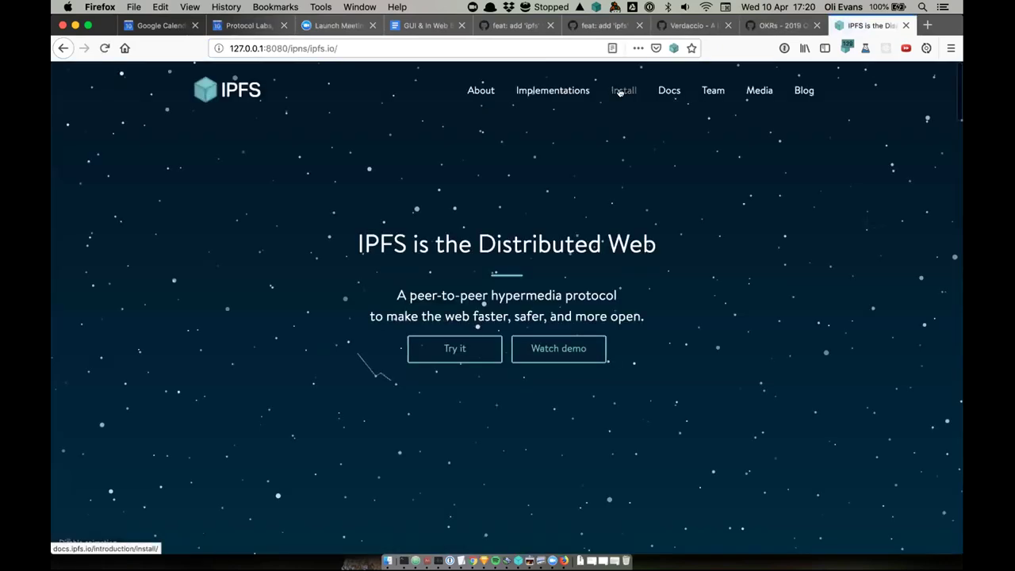
click(621, 92)
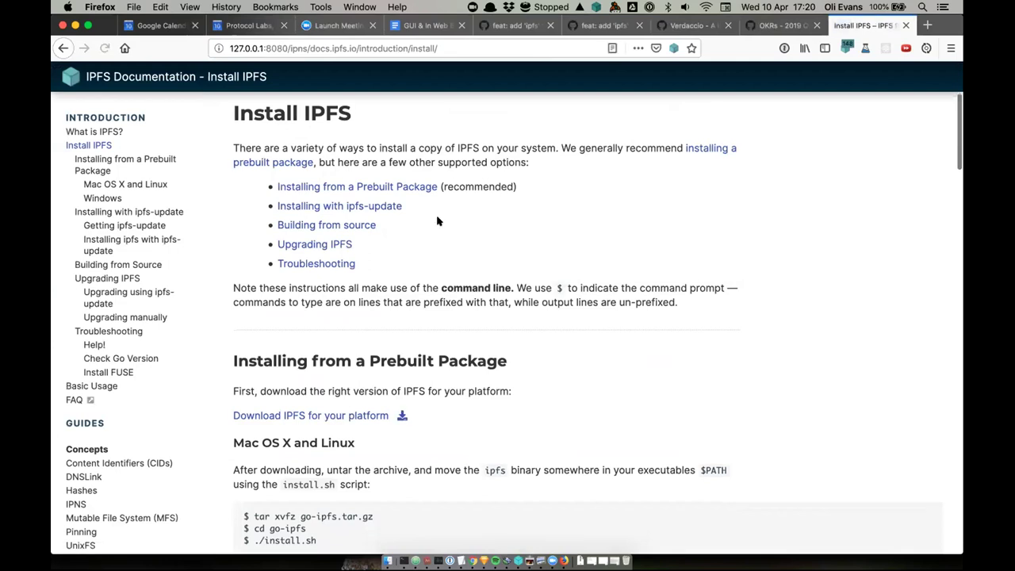
scroll(437, 222, down, 4)
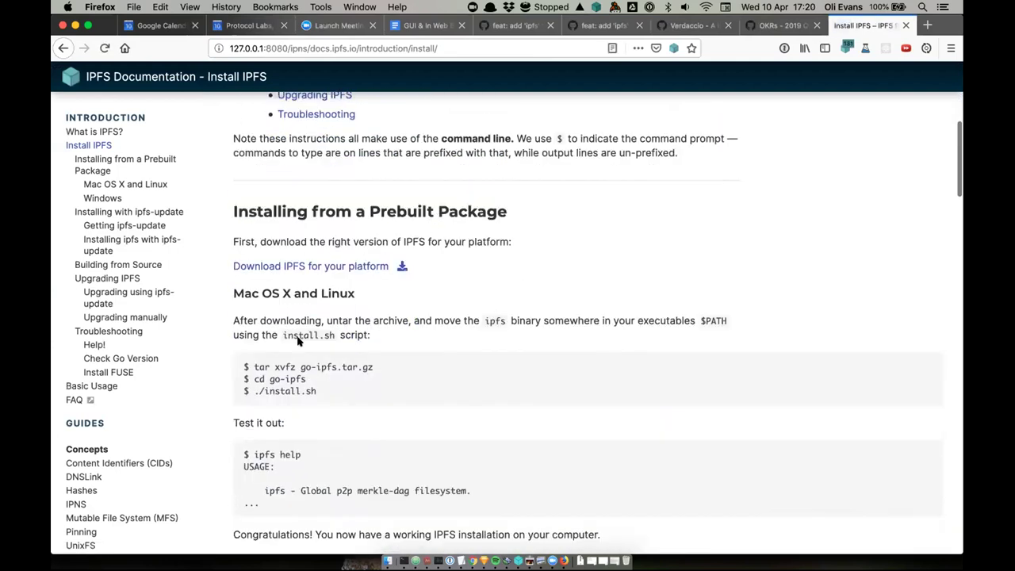
Highlight the tar, cd go-ipfs and ./install.sh install commands, then switch to the OKRs PR
drag(256, 367, 409, 372)
mouse_move(323, 376)
mouse_down()
mouse_move(250, 379)
mouse_move(255, 390)
mouse_move(317, 390)
mouse_up()
scroll(317, 390, down, 1)
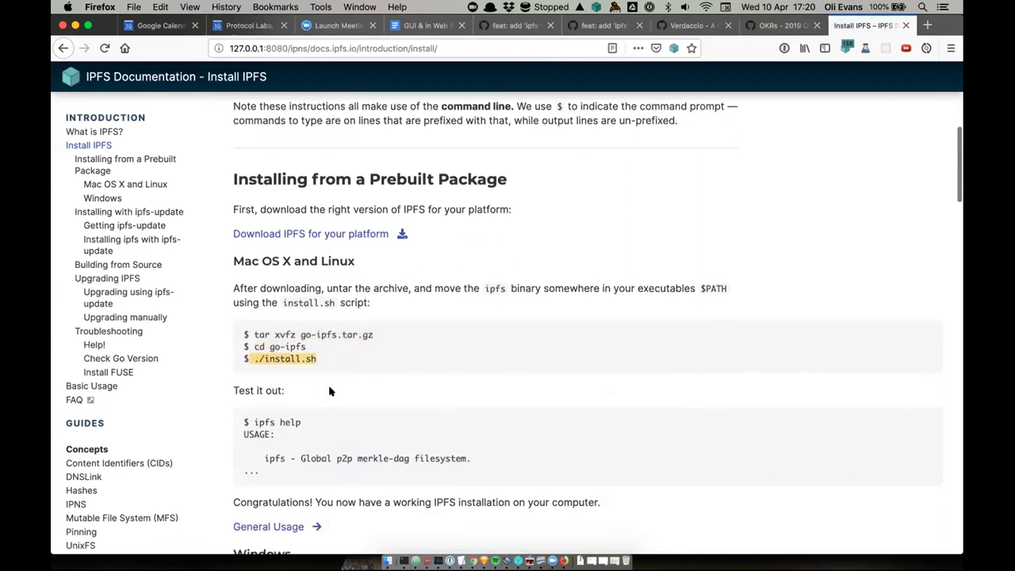
scroll(339, 351, up, 1)
click(318, 365)
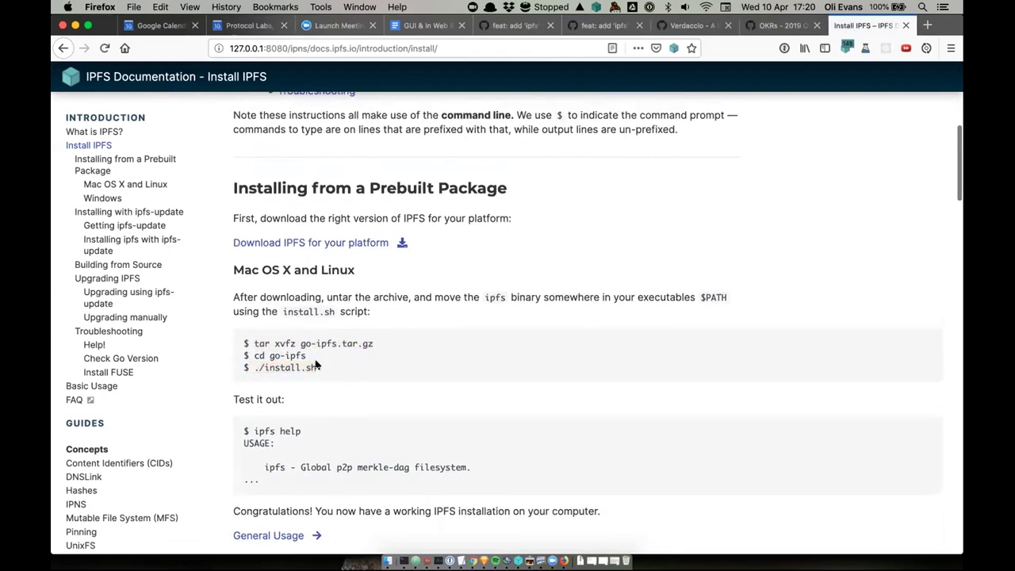
drag(317, 365, 250, 368)
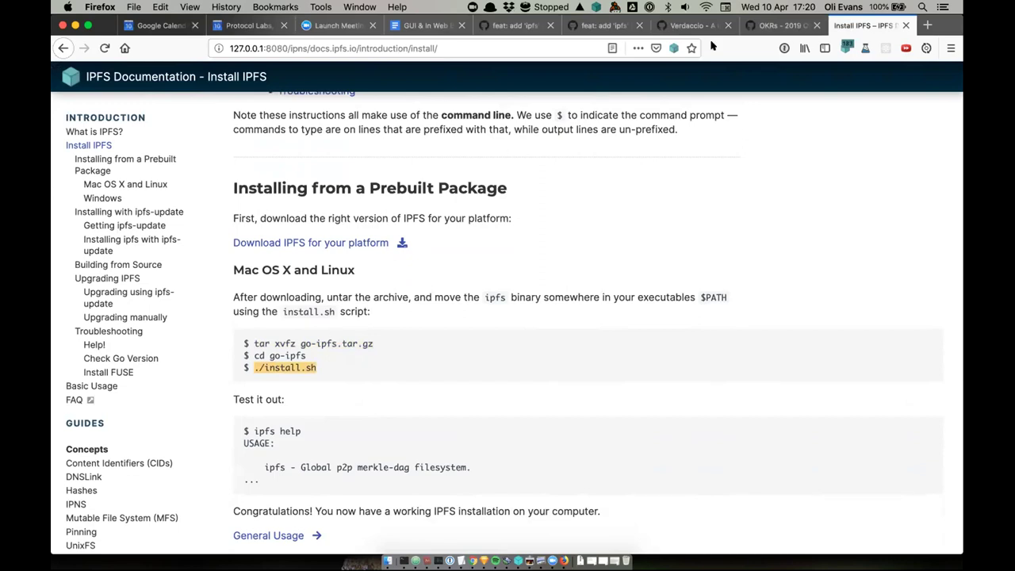
click(774, 26)
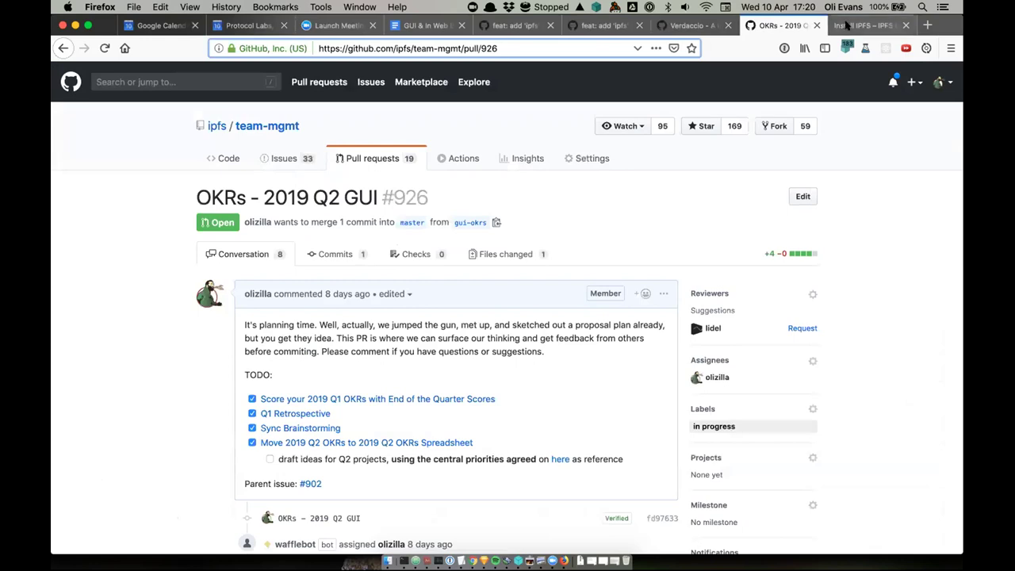
Go from the OKRs PR #926 tab back to PR #896 at the 'woo haa! It works!' comment
click(865, 25)
click(527, 25)
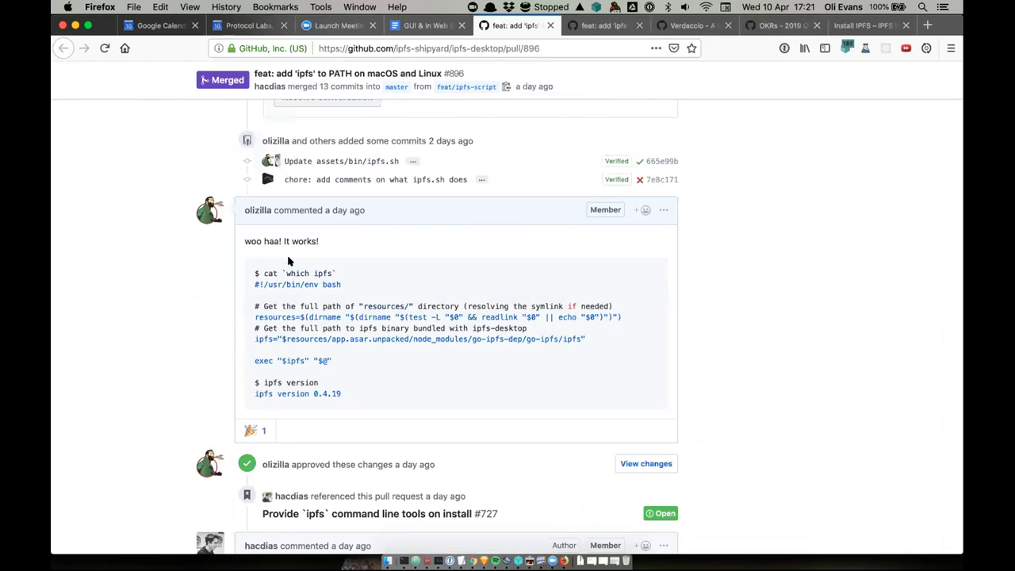
Return to the weekly sync agenda notes at the hacdias IPFS Desktop PATH section
scroll(289, 261, down, 1)
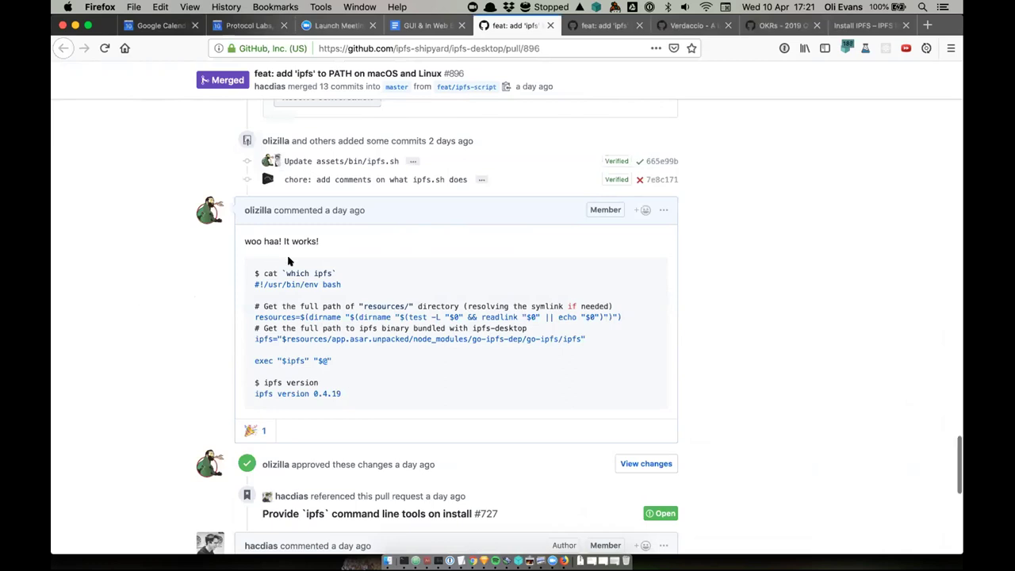
click(426, 27)
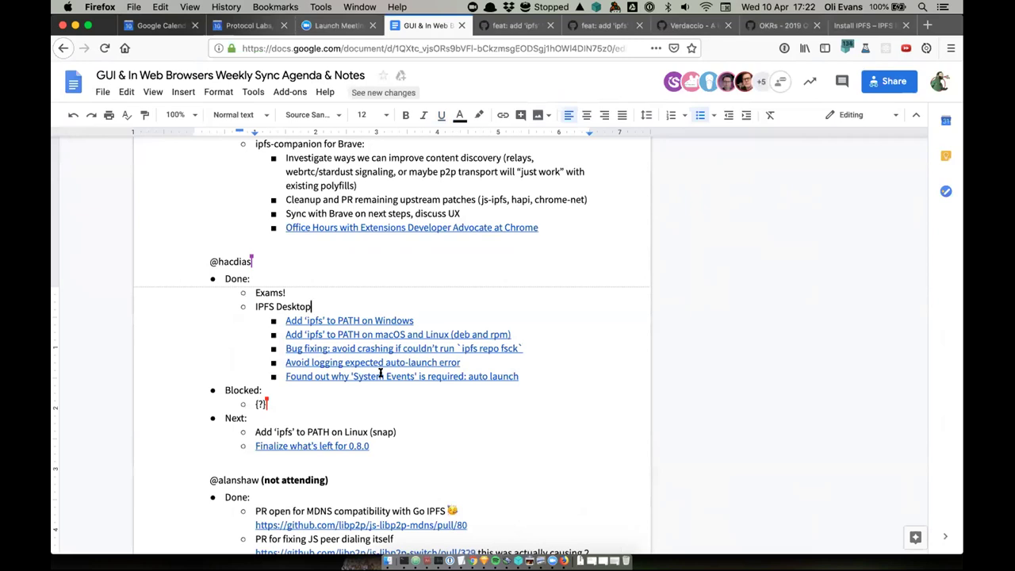
scroll(331, 302, down, 3)
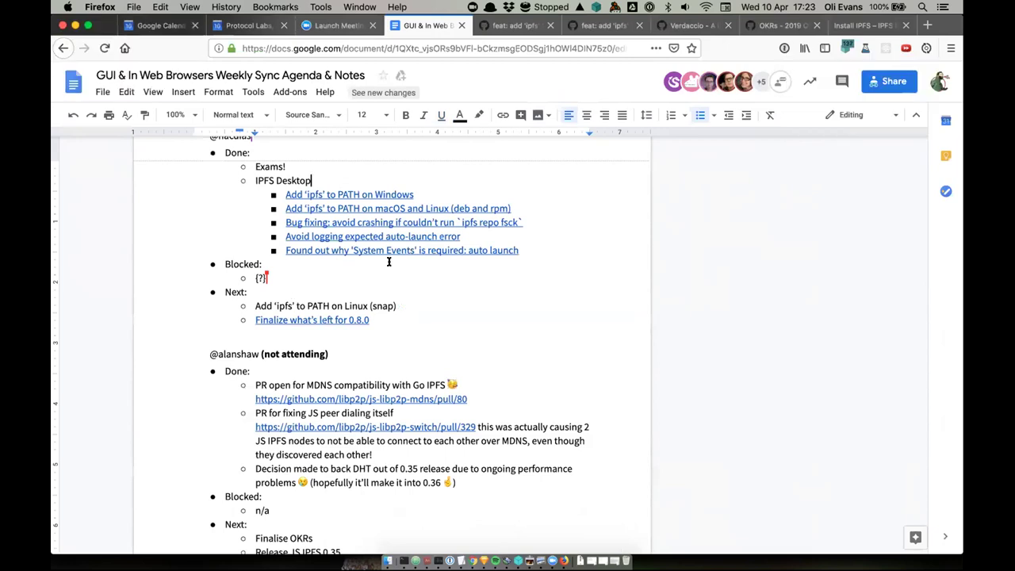
scroll(442, 292, down, 1)
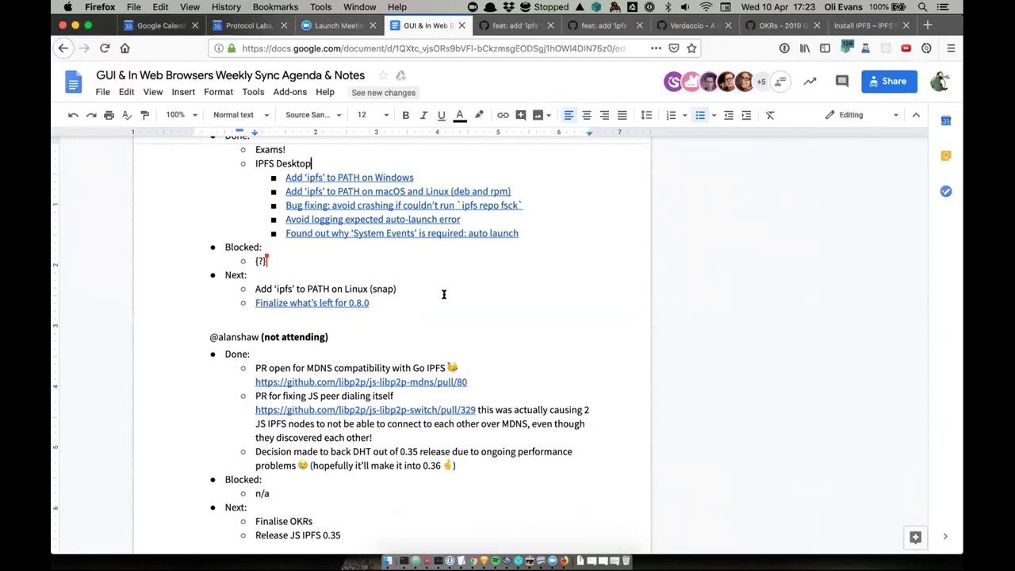
scroll(443, 295, down, 1)
scroll(443, 294, down, 5)
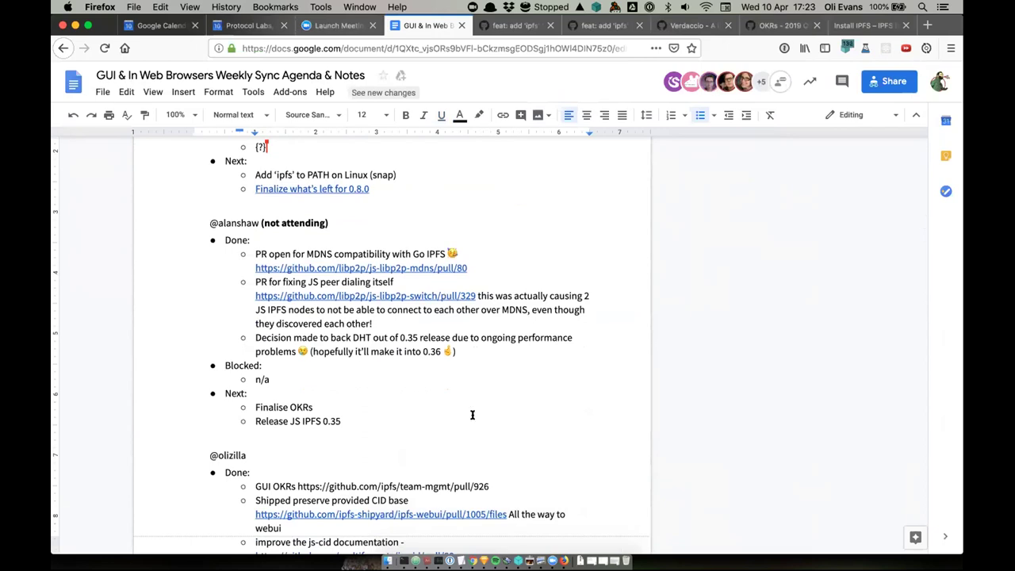
scroll(471, 414, down, 1)
scroll(350, 268, down, 1)
scroll(350, 268, down, 4)
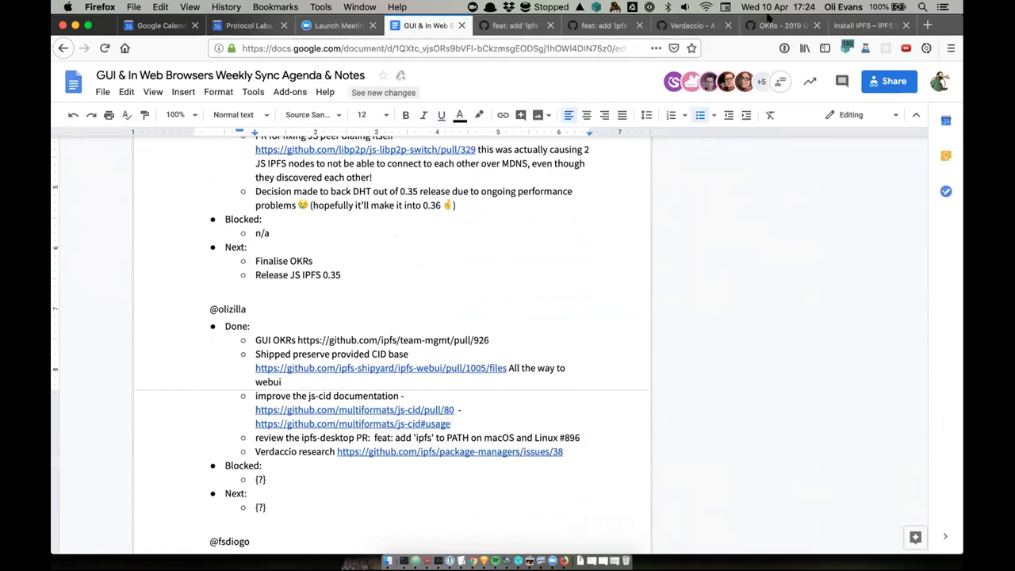
Read through the PR #926 comments and highlight the 1000 users re-hosting modules goal
click(773, 25)
scroll(550, 168, down, 2)
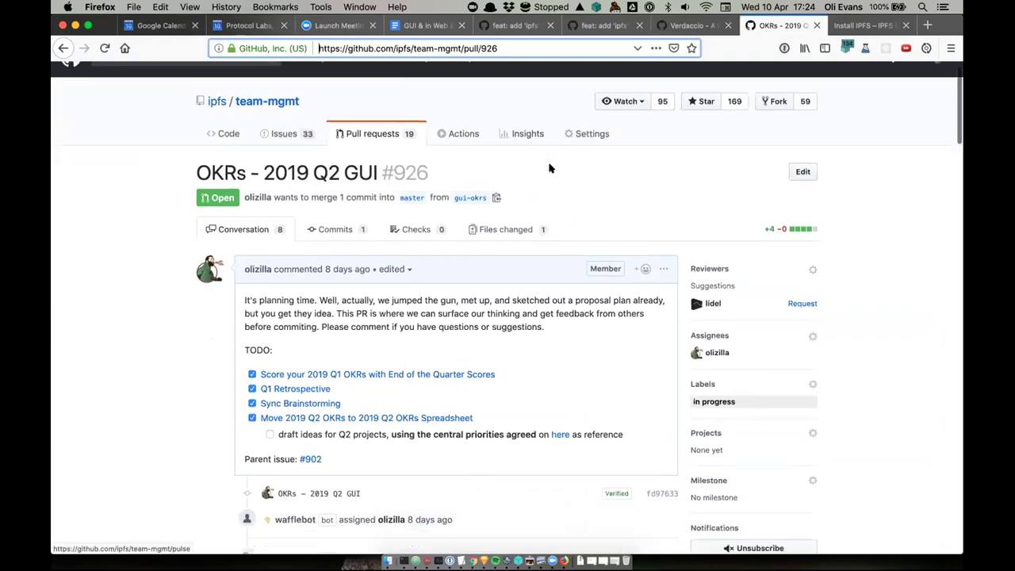
scroll(550, 168, down, 10)
scroll(550, 168, down, 1)
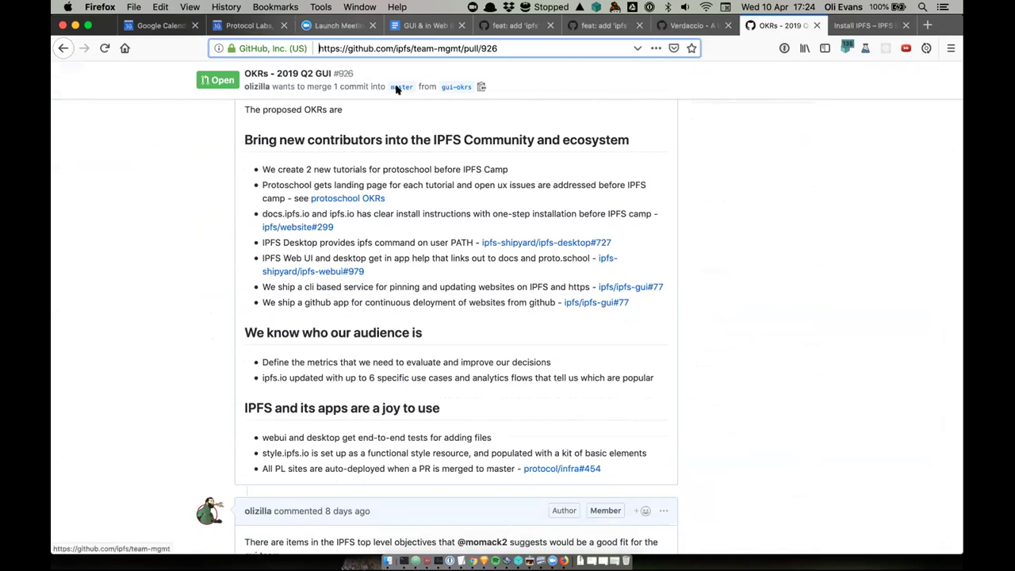
scroll(529, 129, down, 1)
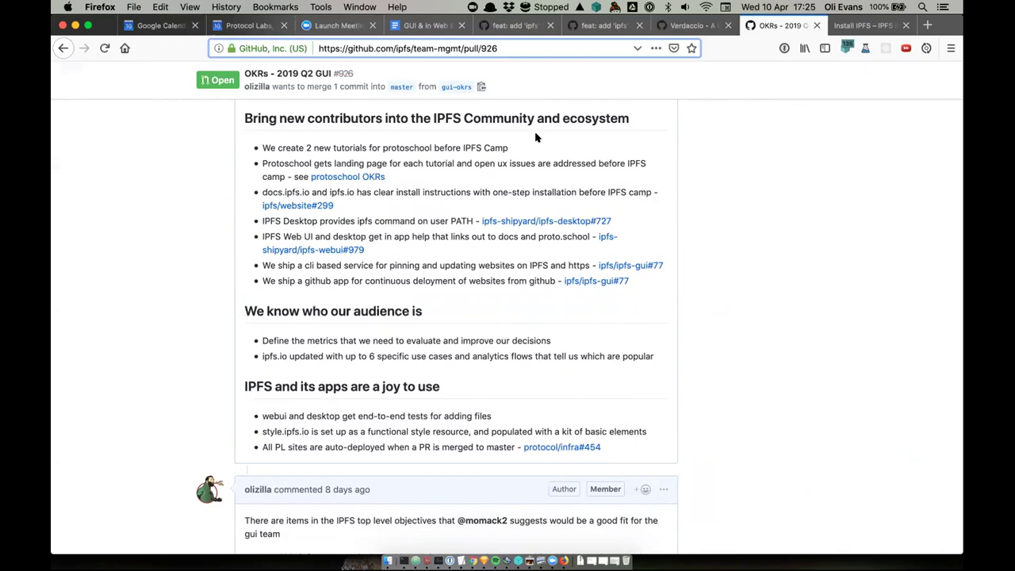
scroll(535, 138, down, 1)
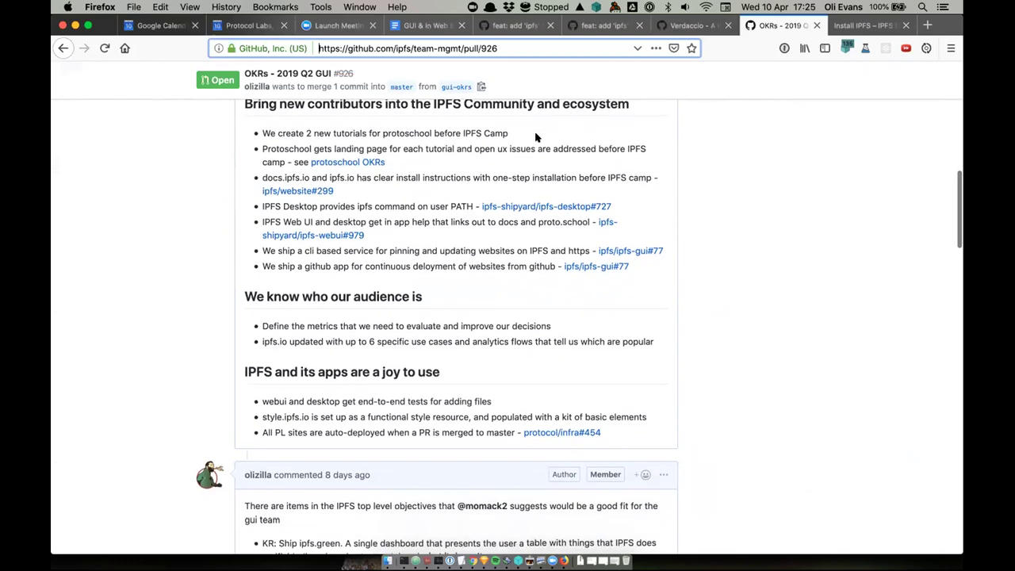
scroll(536, 137, up, 1)
scroll(535, 135, down, 4)
scroll(536, 135, down, 12)
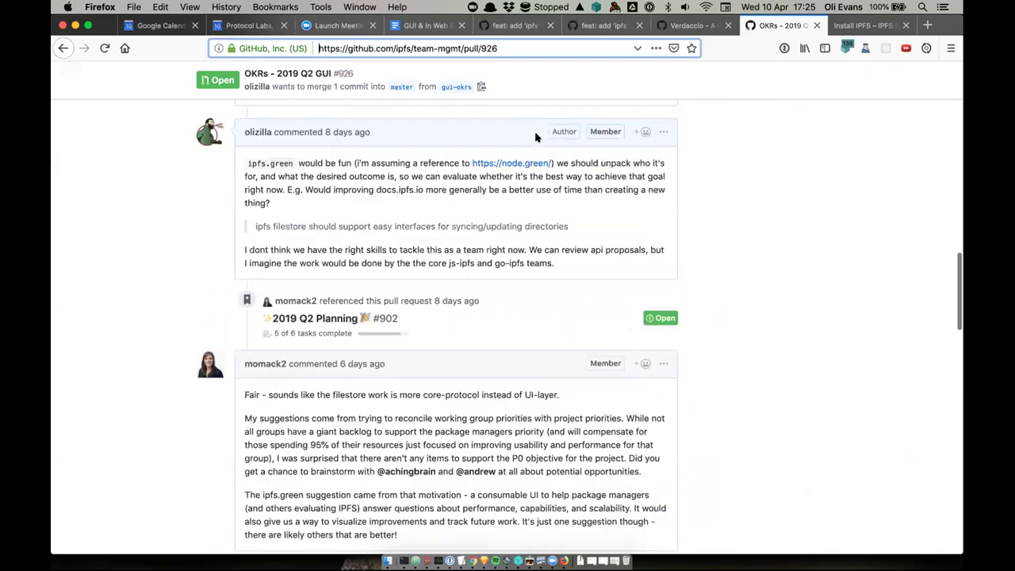
scroll(535, 137, down, 1)
scroll(536, 137, up, 1)
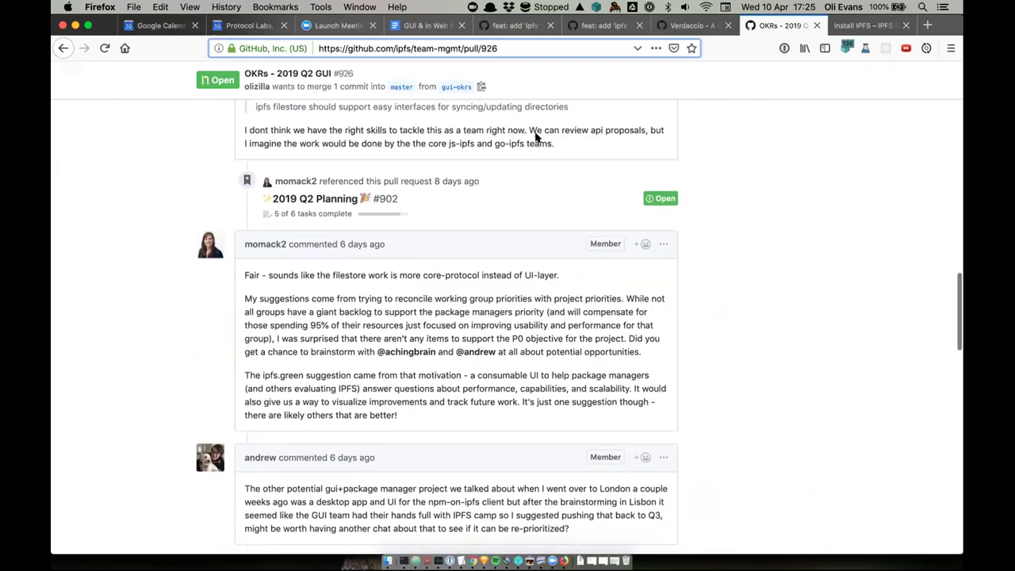
scroll(536, 137, down, 2)
scroll(535, 137, down, 3)
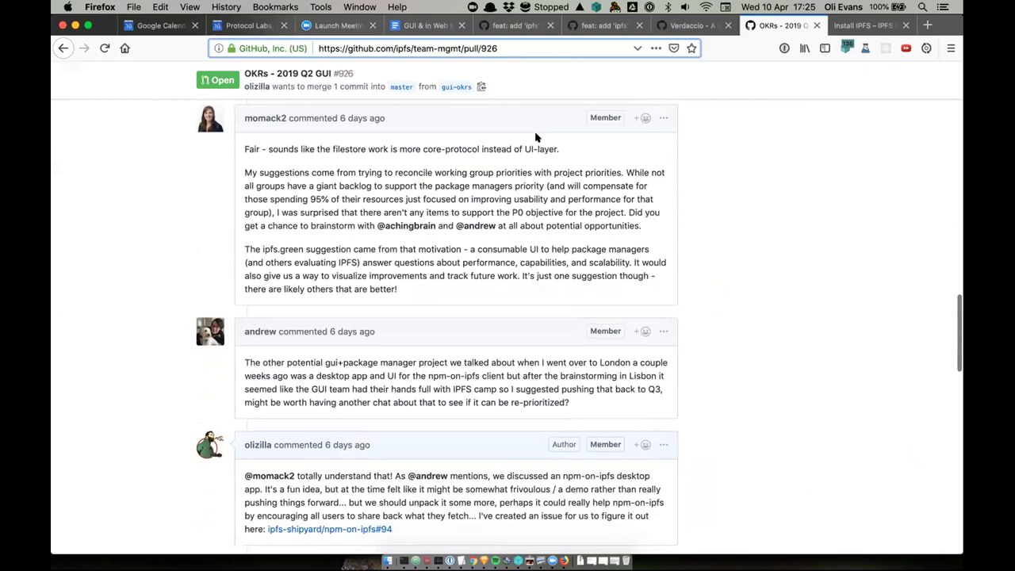
scroll(535, 133, down, 4)
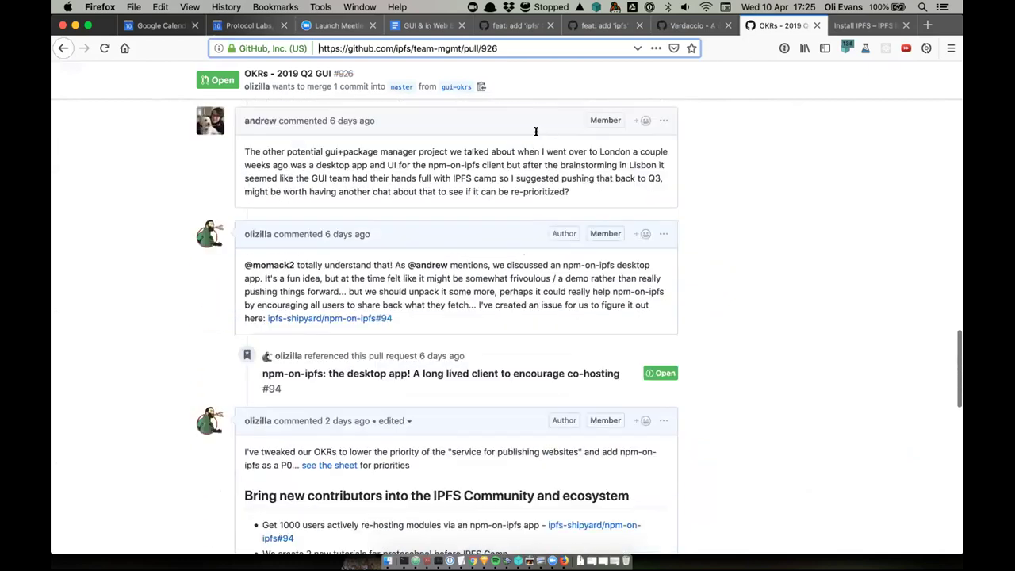
scroll(535, 137, down, 5)
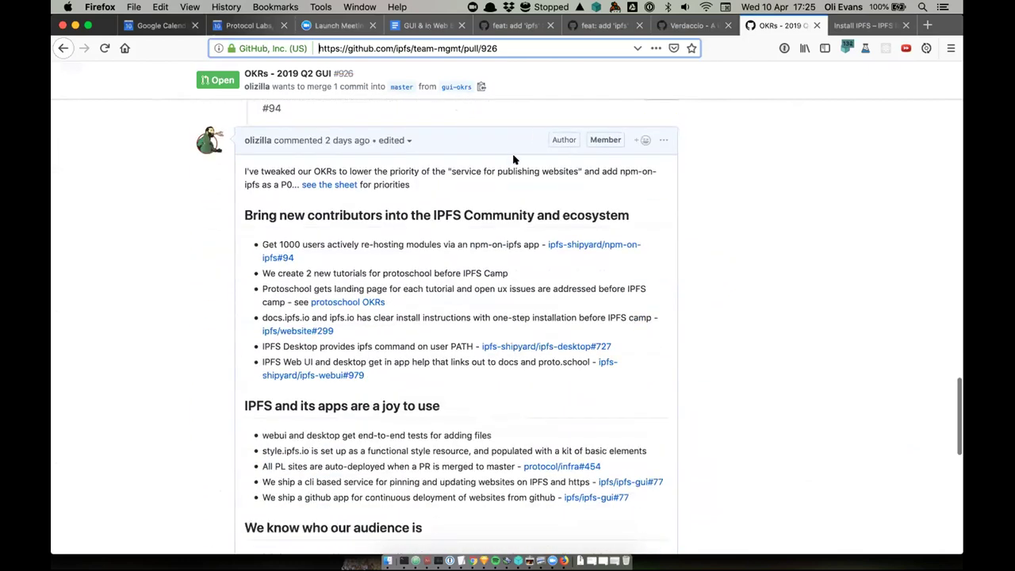
drag(278, 244, 409, 244)
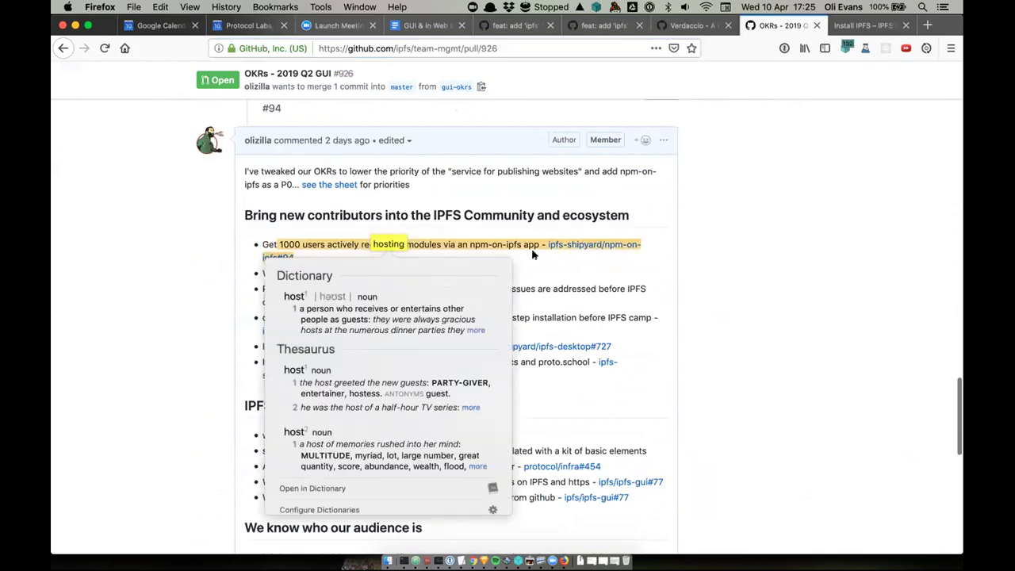
click(488, 250)
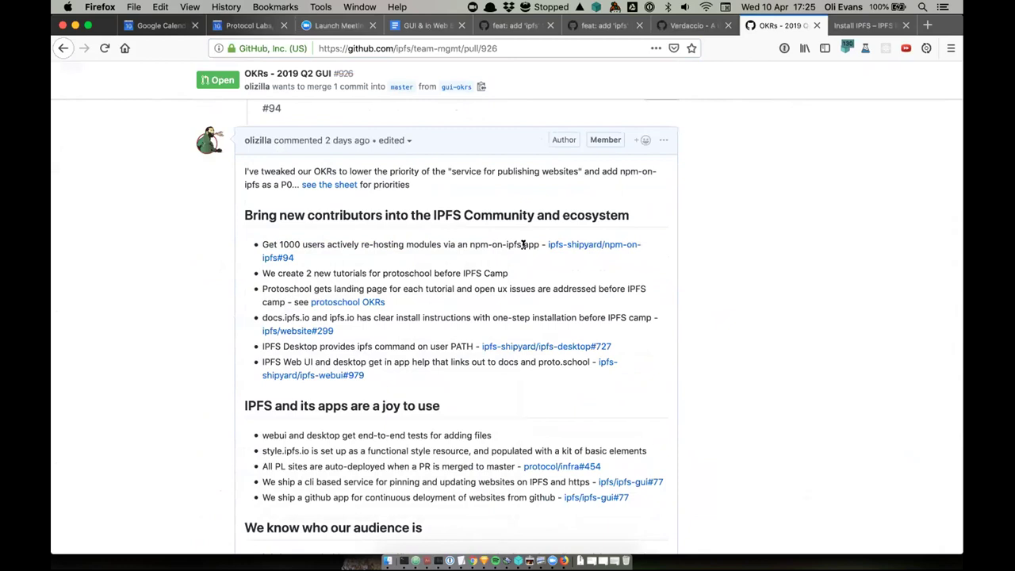
Check the ipfs-shipyard/npm-on-ipfs#94 issue linked from the first OKR, then go back
scroll(524, 246, down, 1)
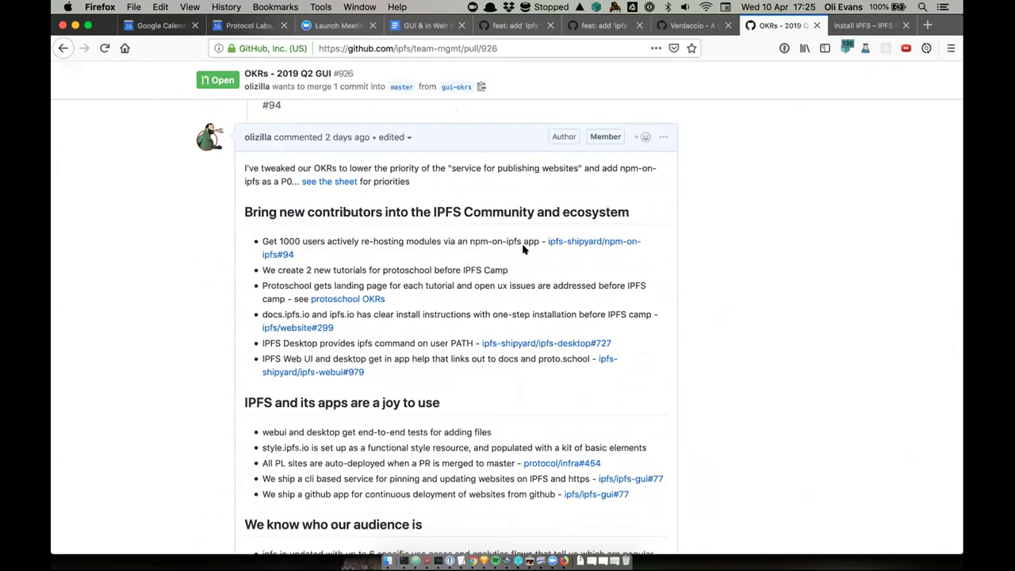
scroll(523, 249, down, 3)
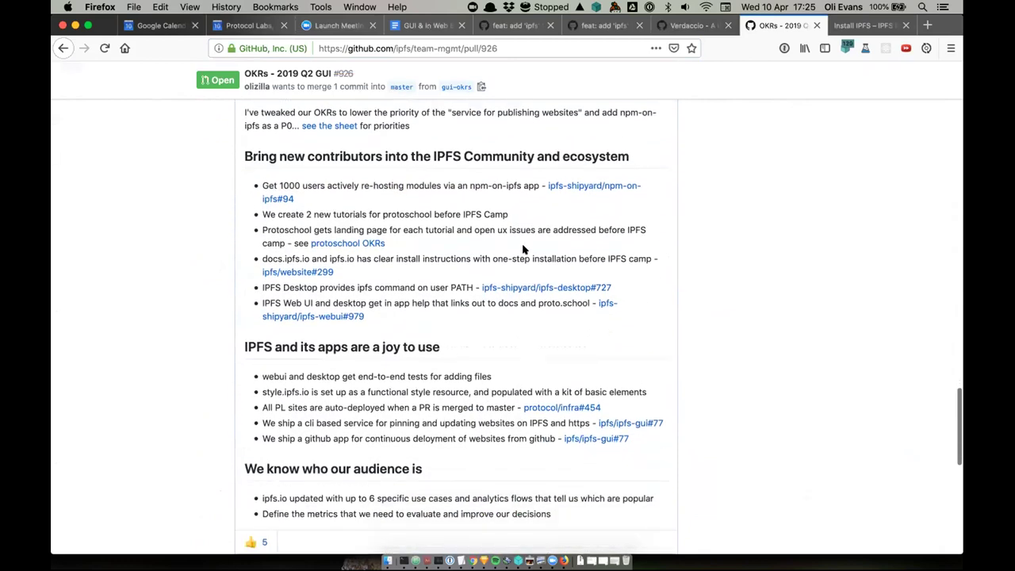
scroll(523, 249, up, 2)
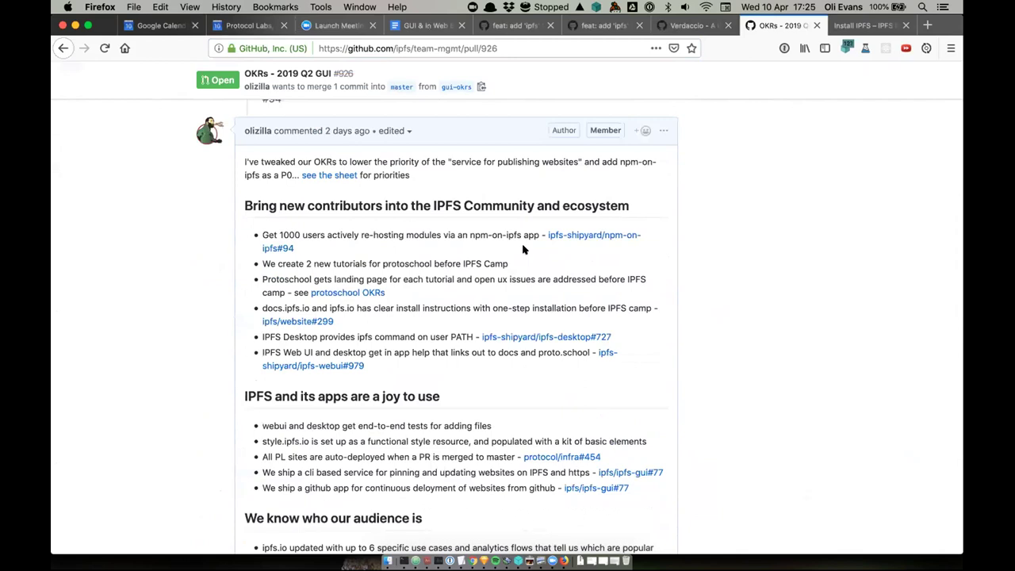
scroll(523, 249, down, 1)
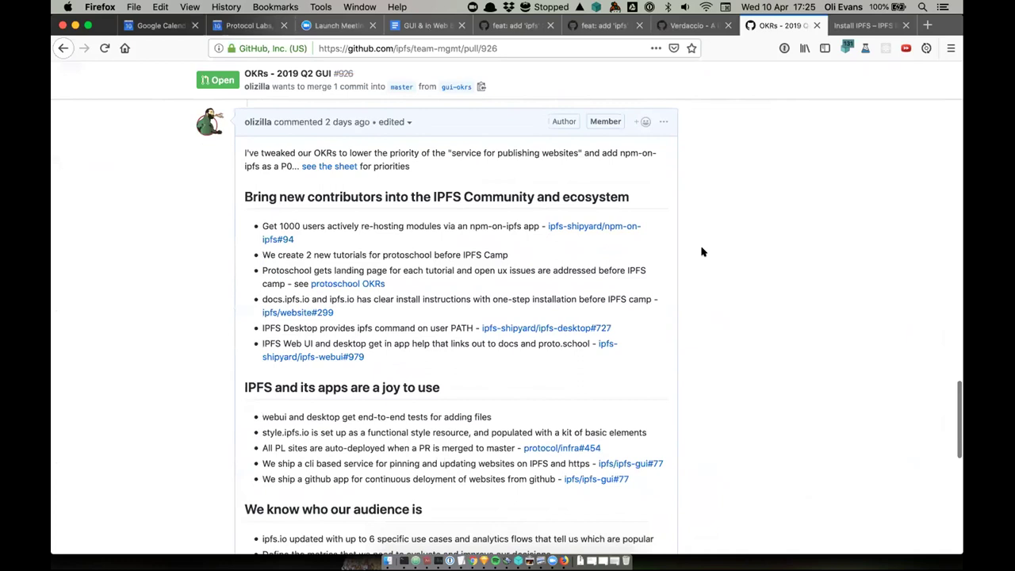
scroll(702, 251, down, 3)
scroll(702, 251, down, 3)
scroll(702, 252, down, 5)
scroll(702, 252, up, 10)
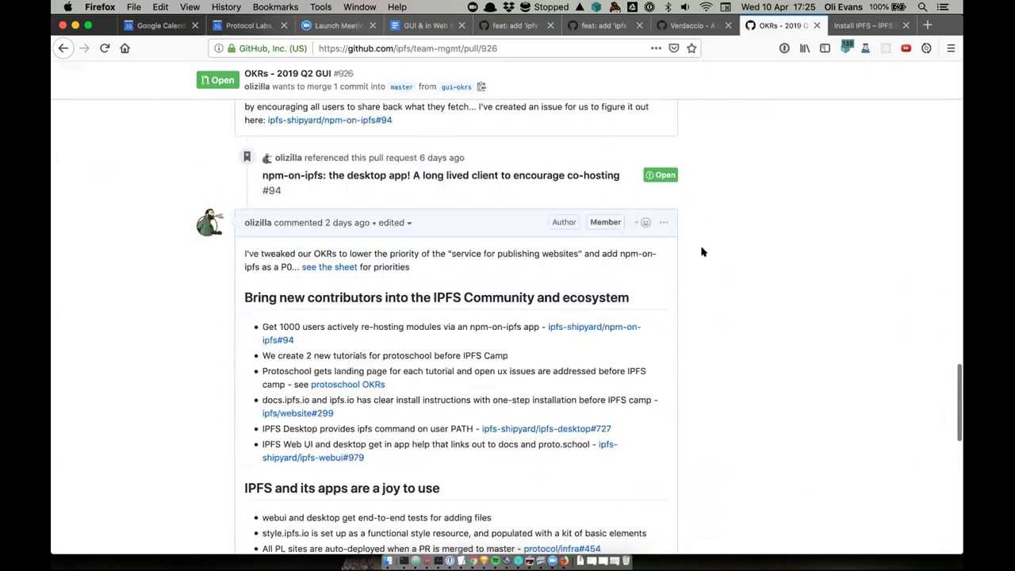
scroll(701, 251, down, 1)
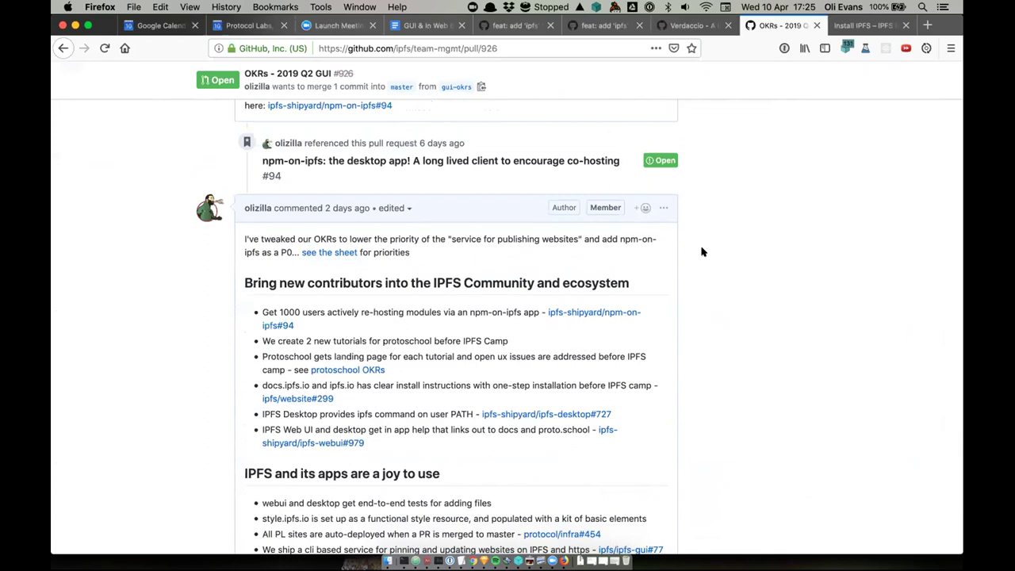
click(591, 312)
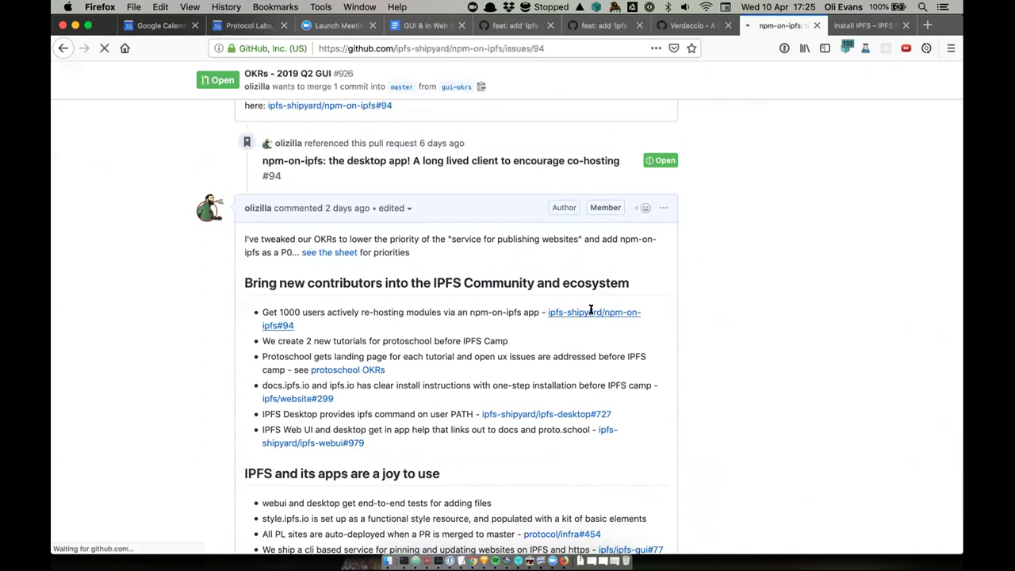
click(63, 48)
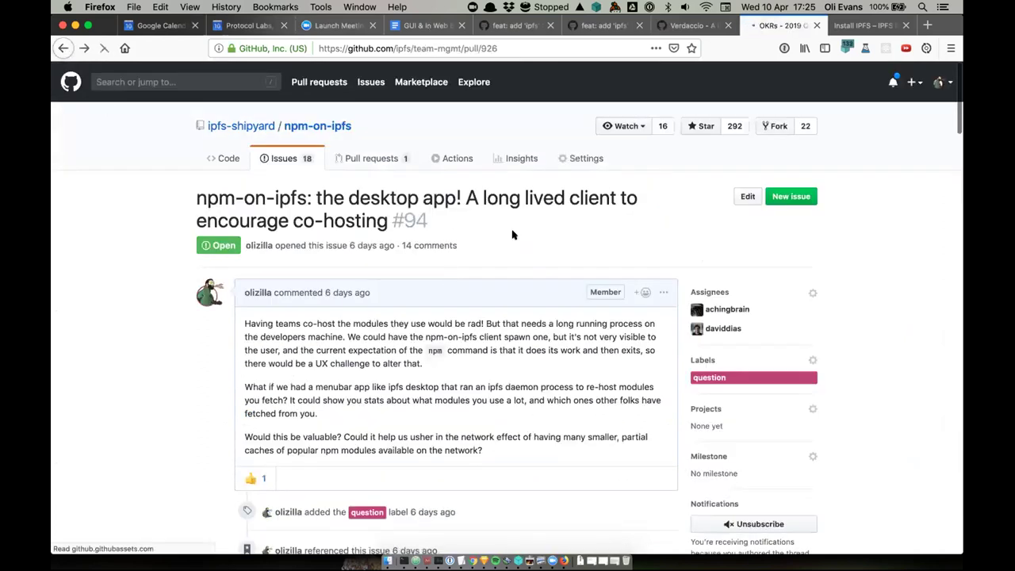
Review the revised OKR list and highlight the CLI-based pinning service goal
scroll(515, 235, down, 5)
scroll(515, 235, up, 3)
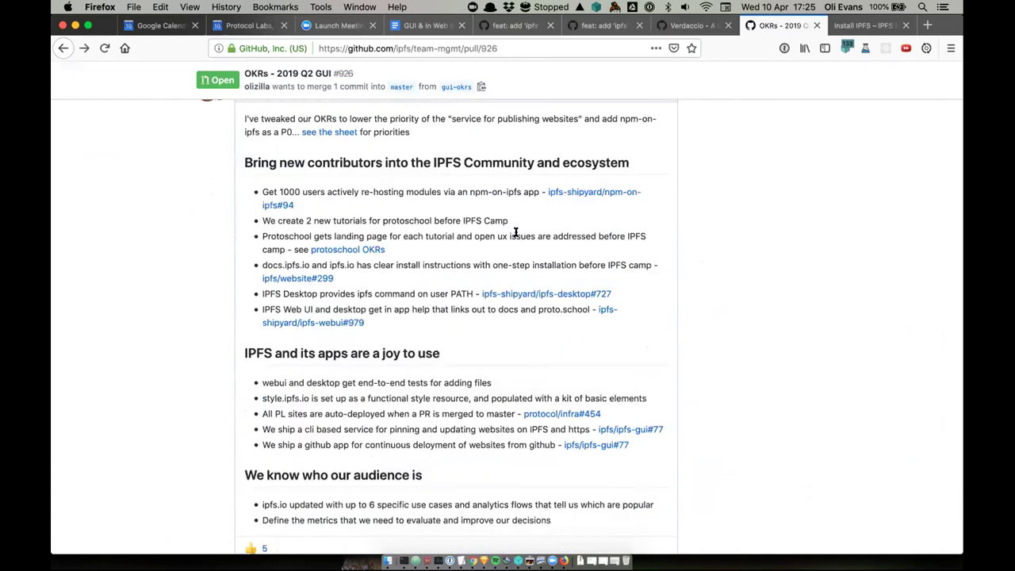
scroll(516, 232, down, 1)
scroll(515, 234, up, 1)
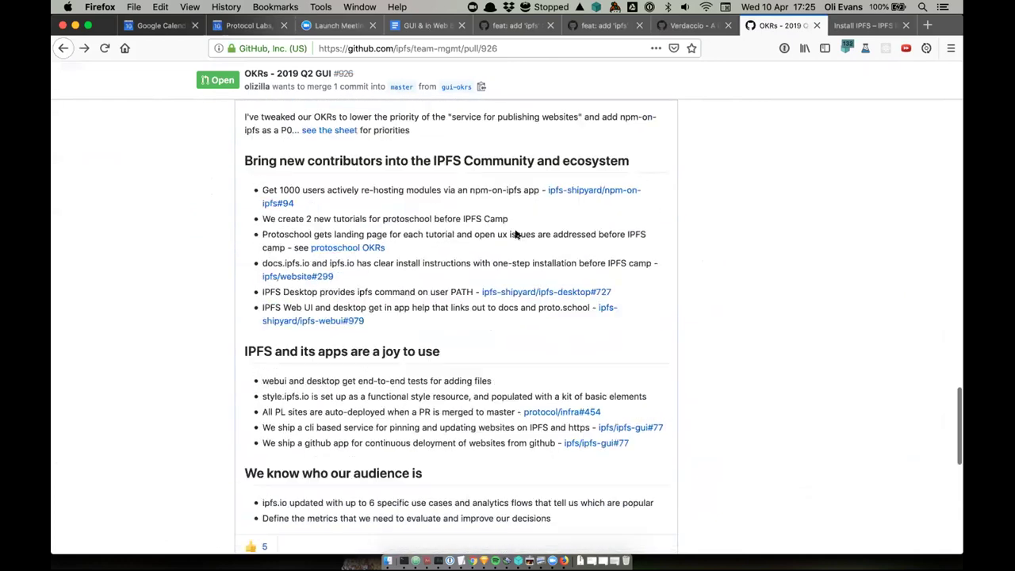
scroll(515, 235, up, 1)
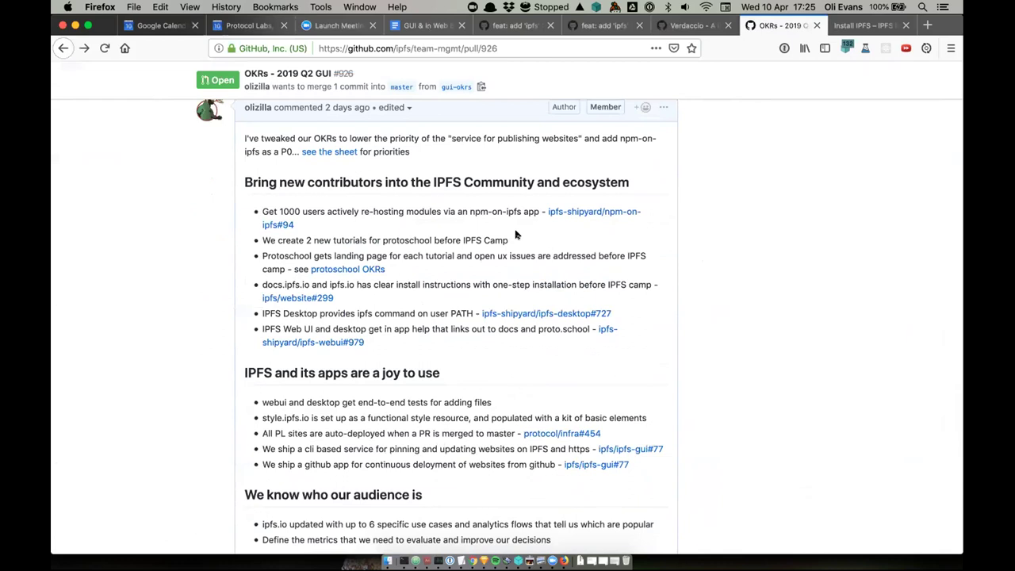
scroll(515, 234, down, 4)
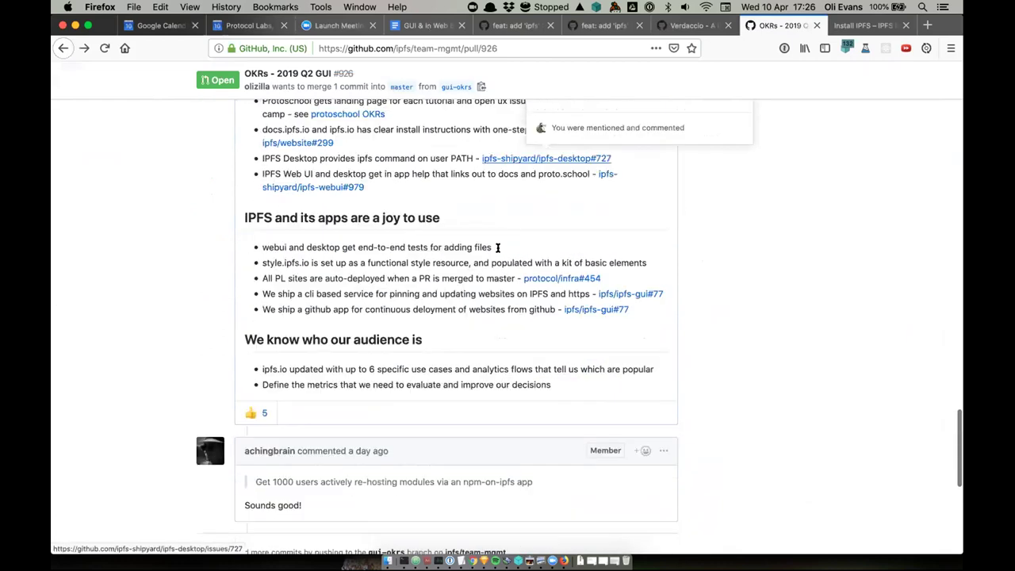
mouse_move(253, 407)
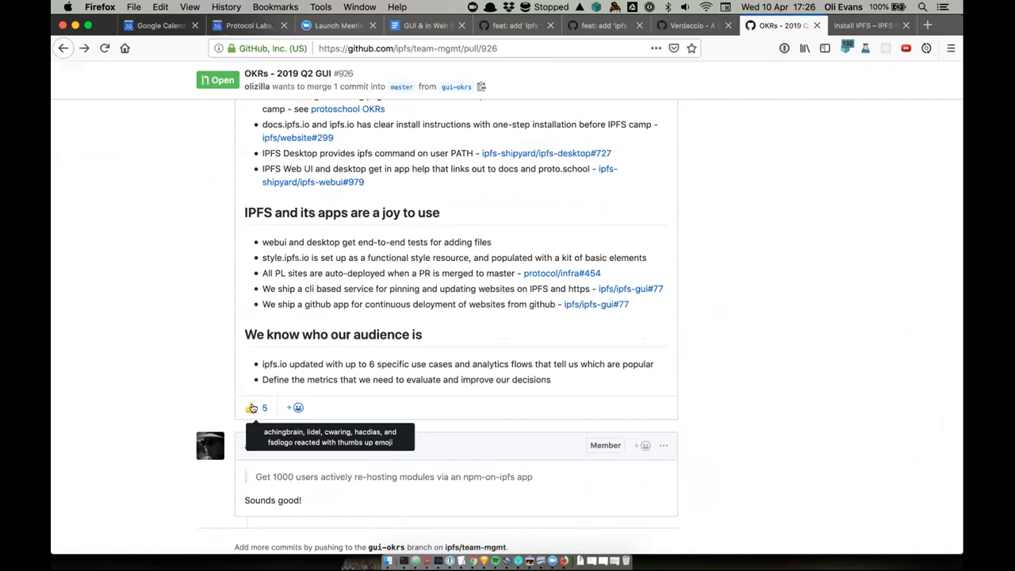
scroll(182, 303, up, 4)
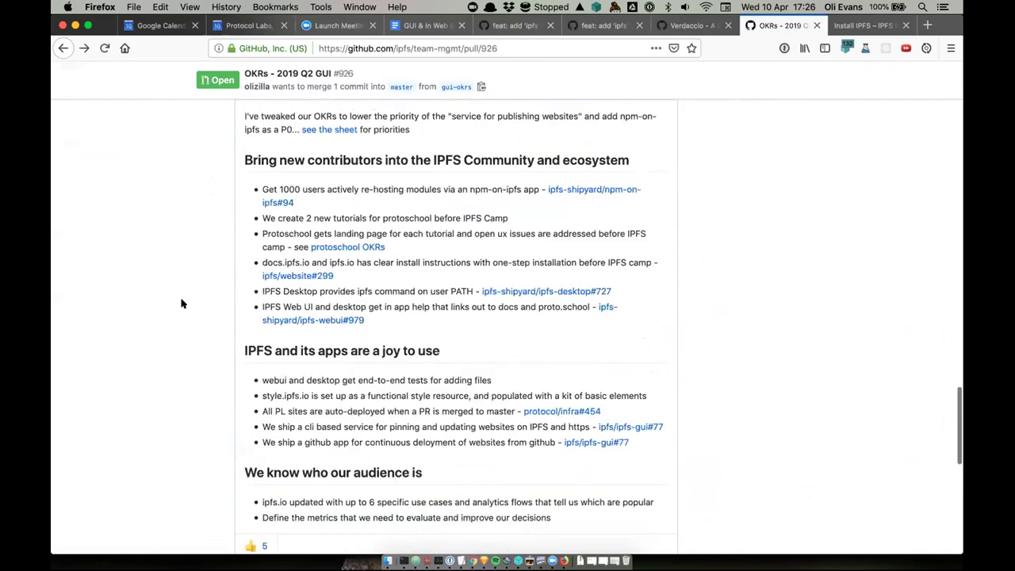
scroll(544, 202, down, 2)
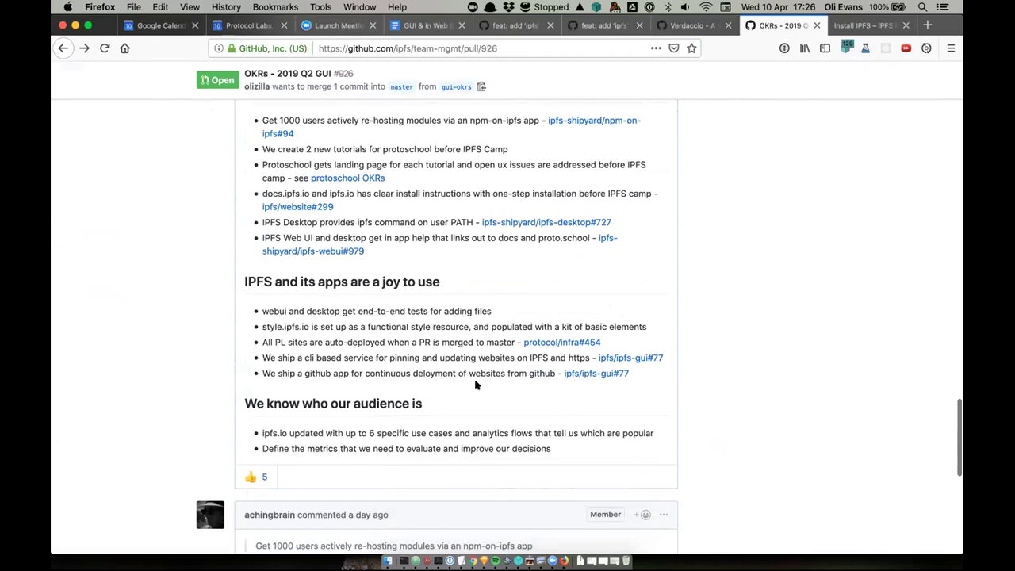
drag(261, 358, 591, 357)
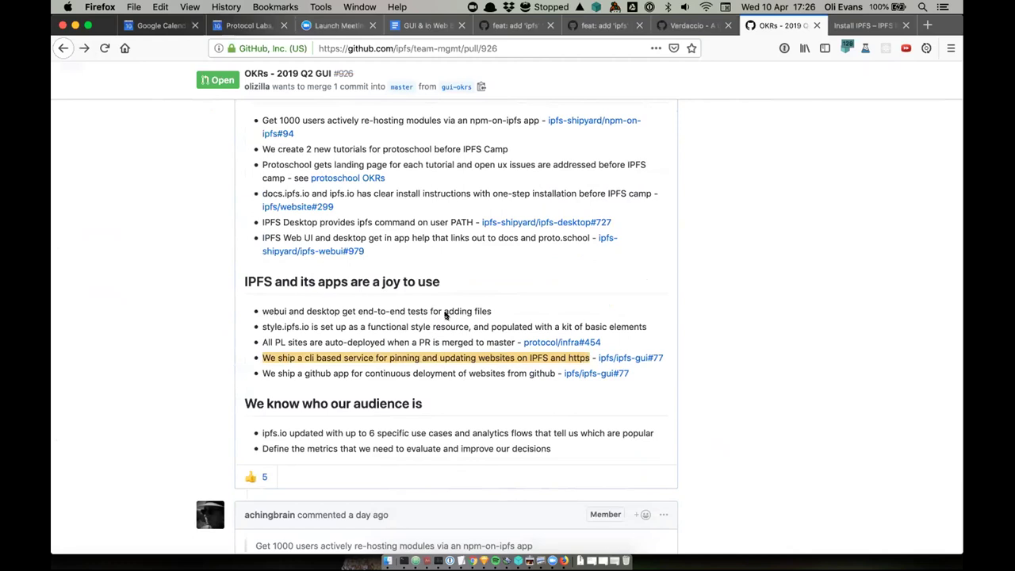
scroll(445, 315, down, 1)
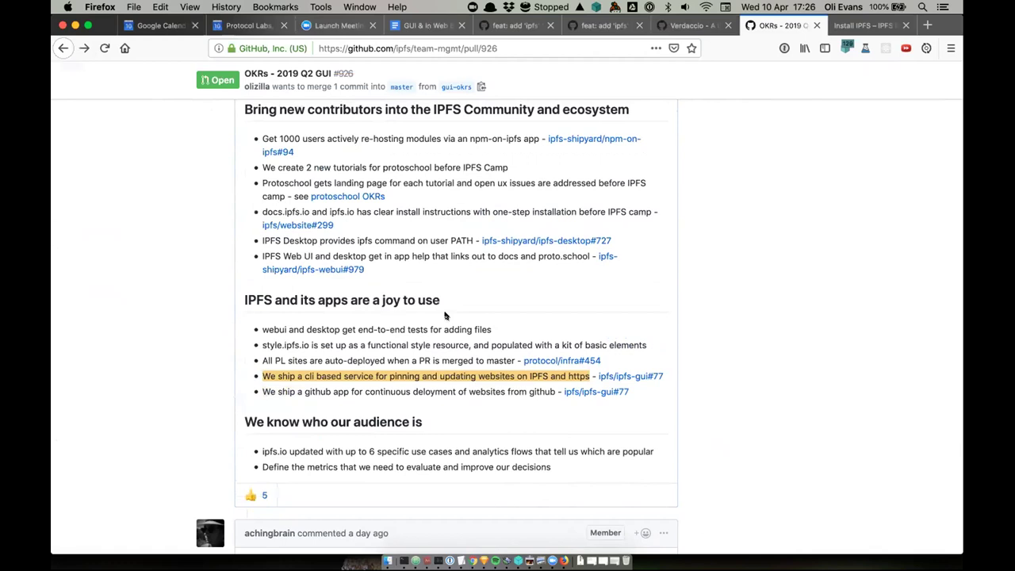
scroll(445, 316, up, 2)
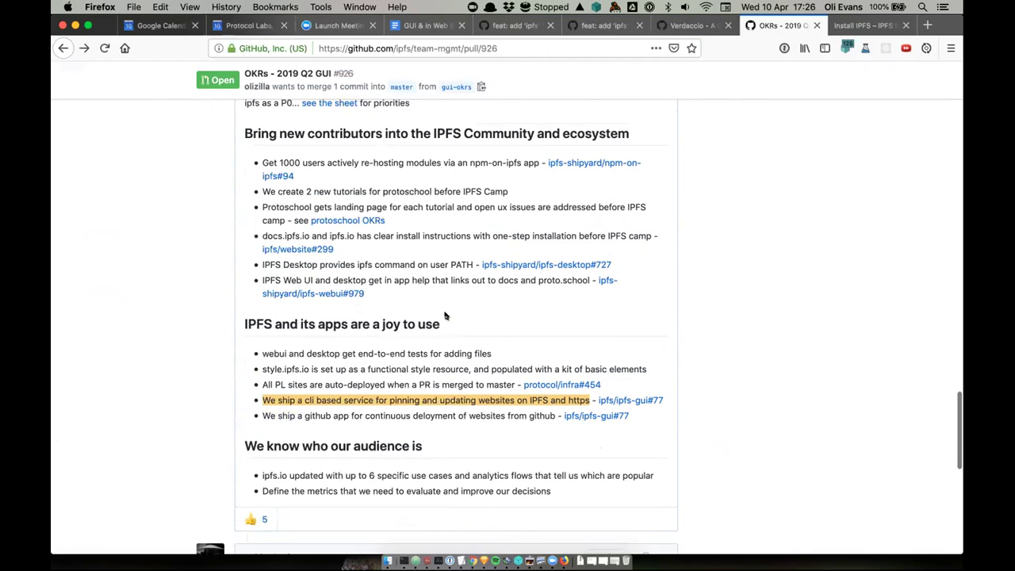
Open the npm-on-ipfs desktop app issue and scroll through it
click(586, 199)
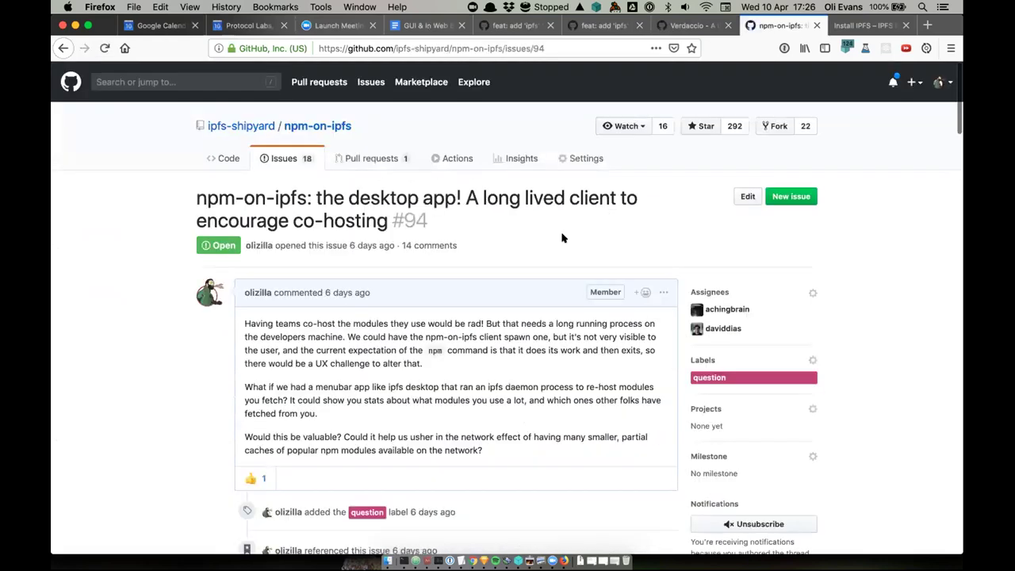
scroll(563, 238, down, 2)
scroll(561, 237, down, 2)
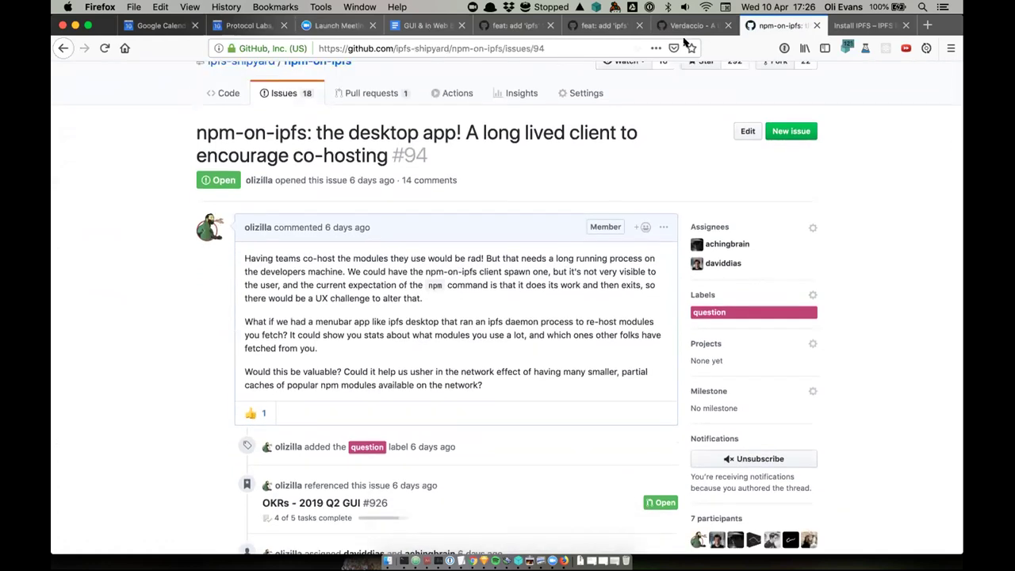
Open PR #1005's Files changed page from the pull/1005/files link in the agenda notes
click(423, 26)
scroll(353, 328, down, 2)
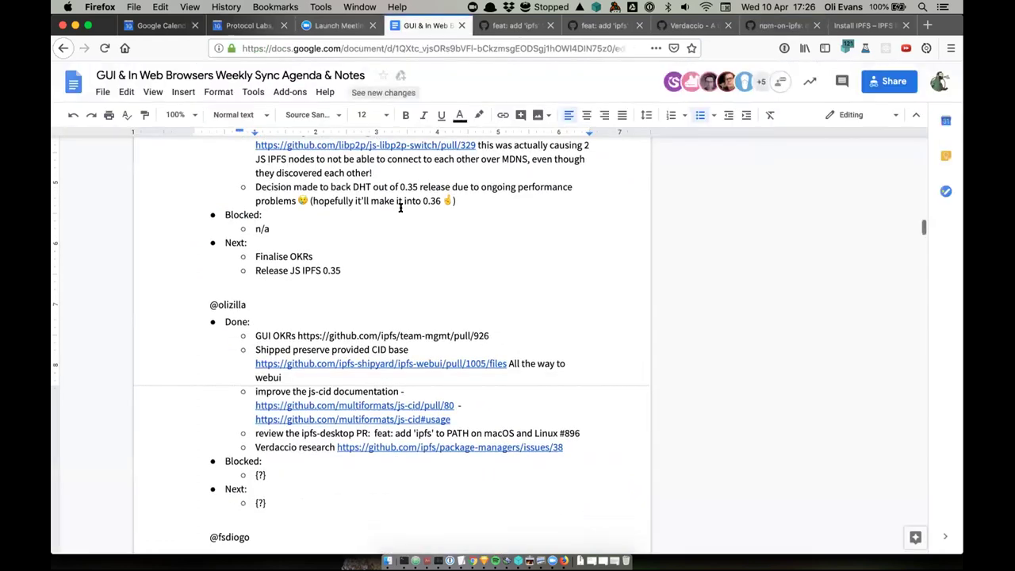
click(353, 328)
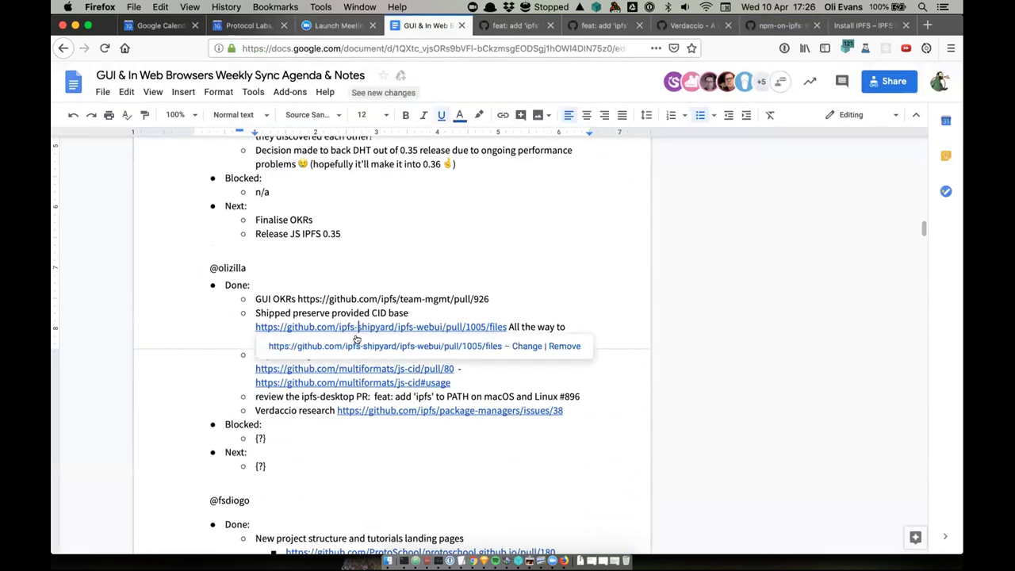
click(358, 348)
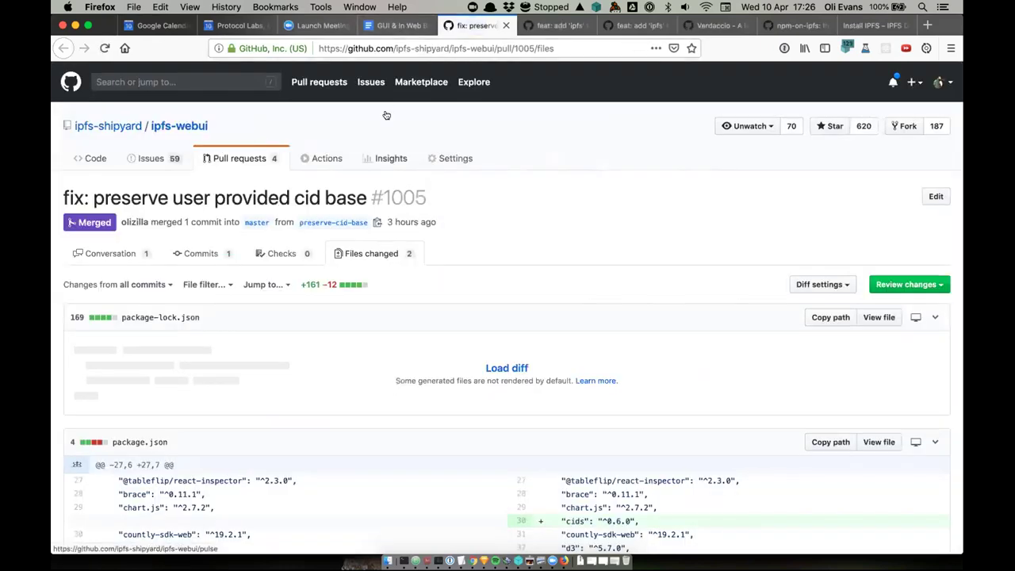
Open issue #999 'CID formatting changes' from PR #1005's conversation and read its timeline
scroll(386, 158, down, 10)
scroll(80, 258, up, 10)
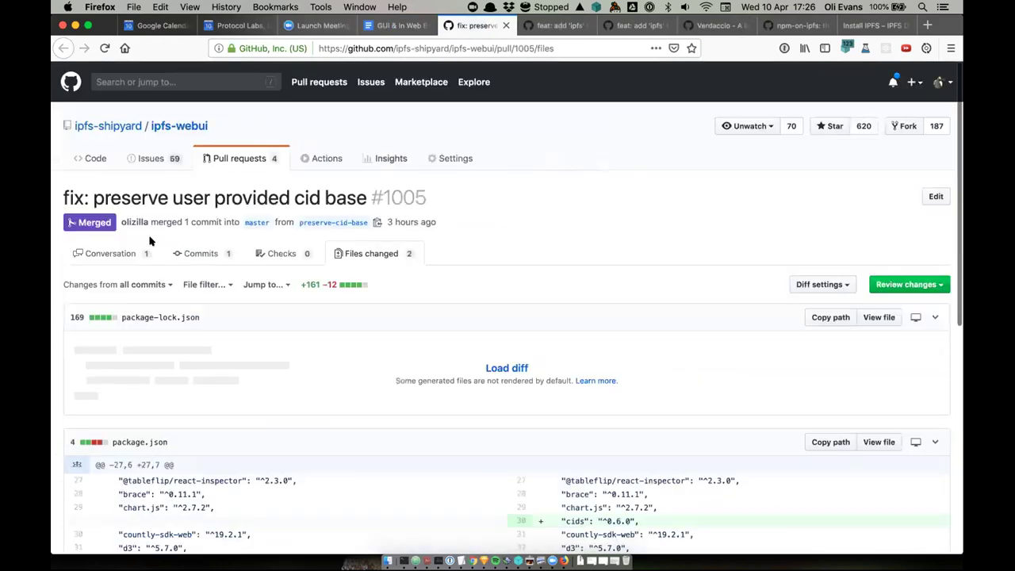
click(79, 258)
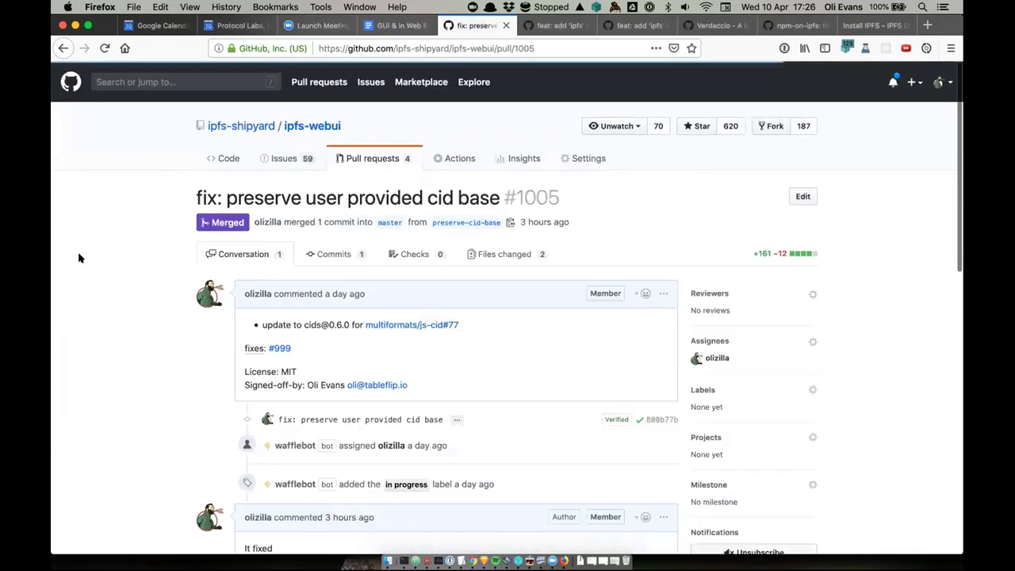
click(279, 346)
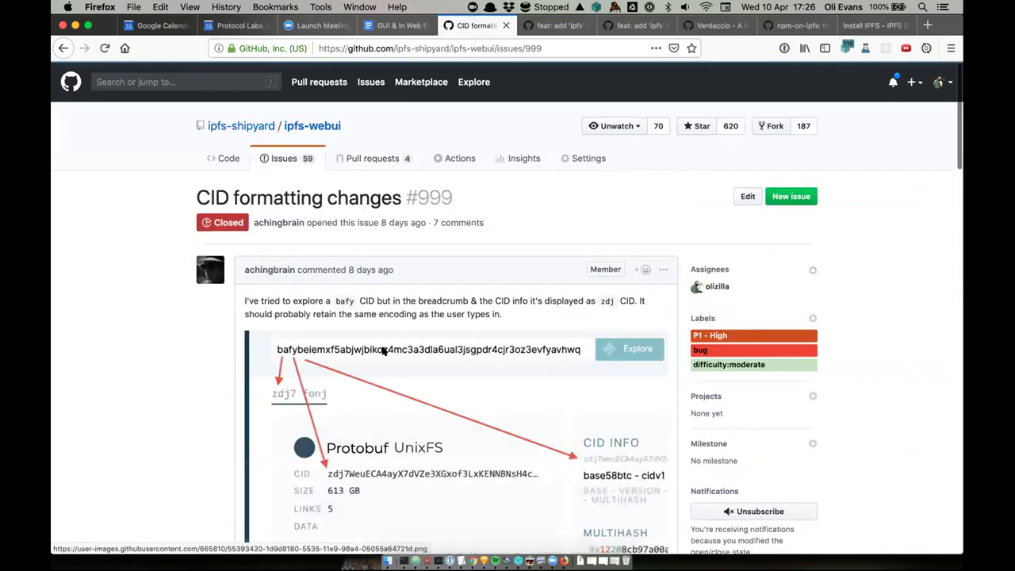
drag(458, 199, 420, 198)
scroll(520, 194, down, 3)
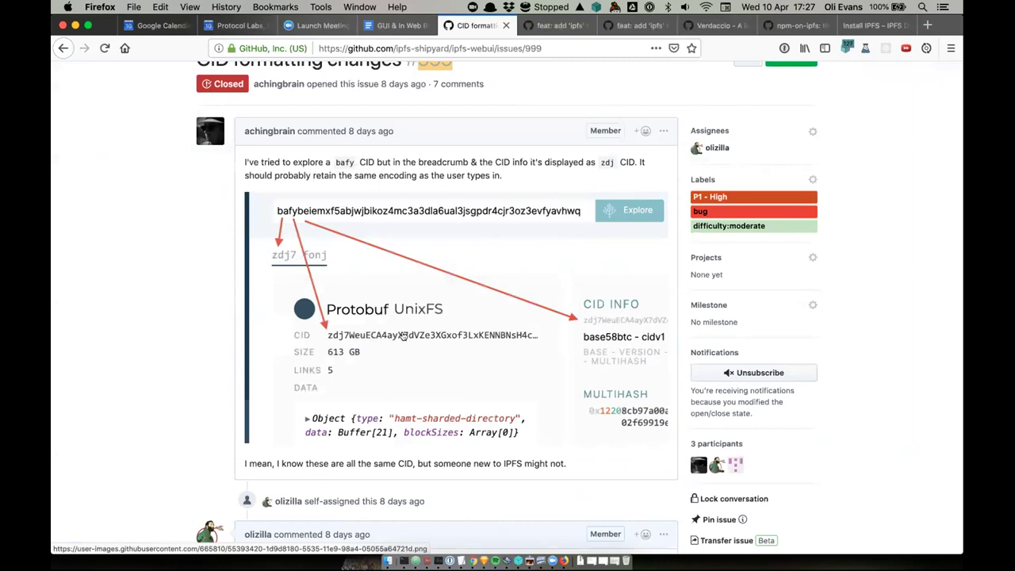
scroll(403, 336, down, 1)
scroll(403, 336, down, 10)
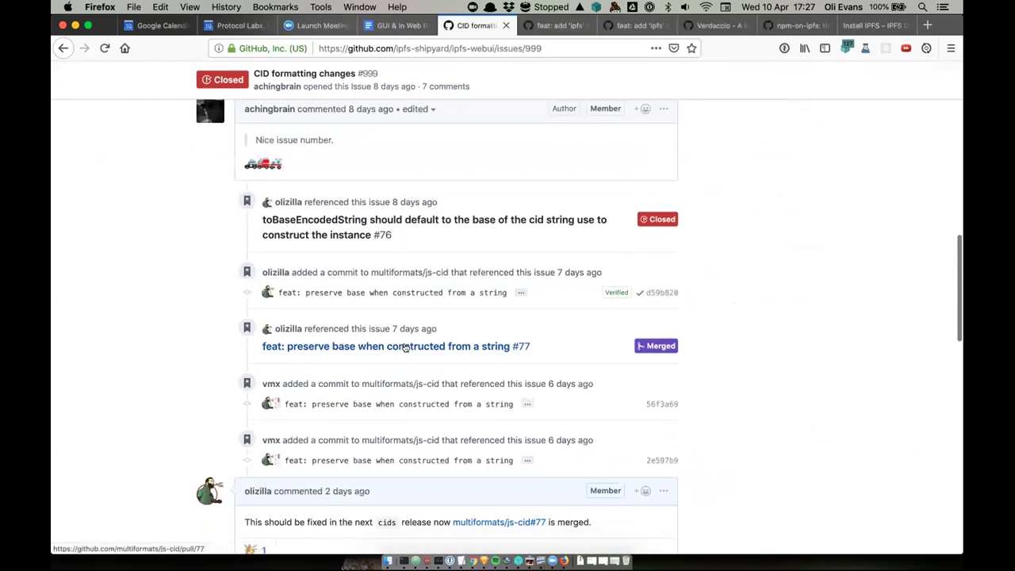
Follow PR #77 to js-cid issue #76 and select the example CID in its code sample
click(405, 346)
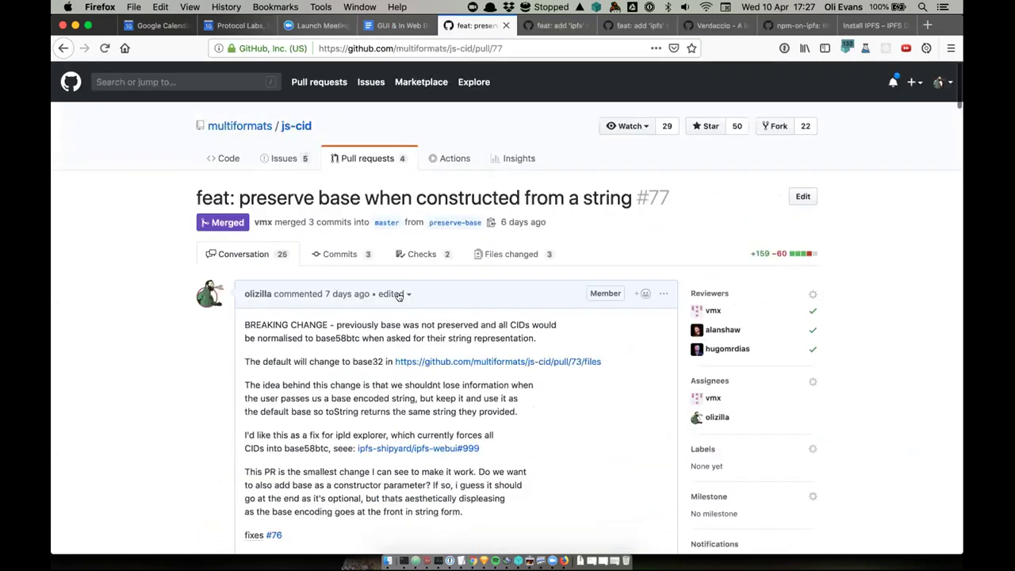
scroll(399, 293, down, 1)
scroll(399, 293, down, 3)
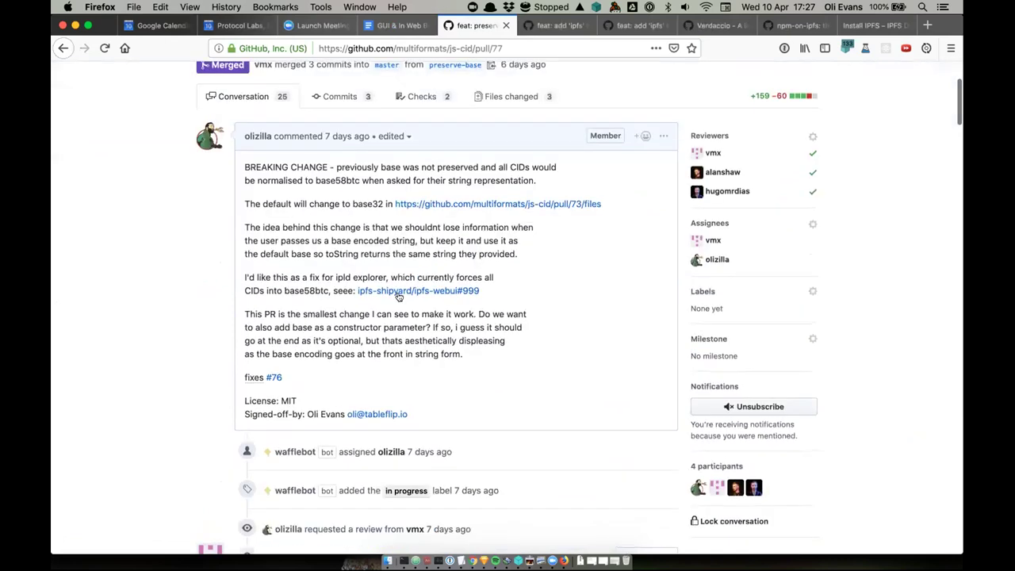
click(273, 377)
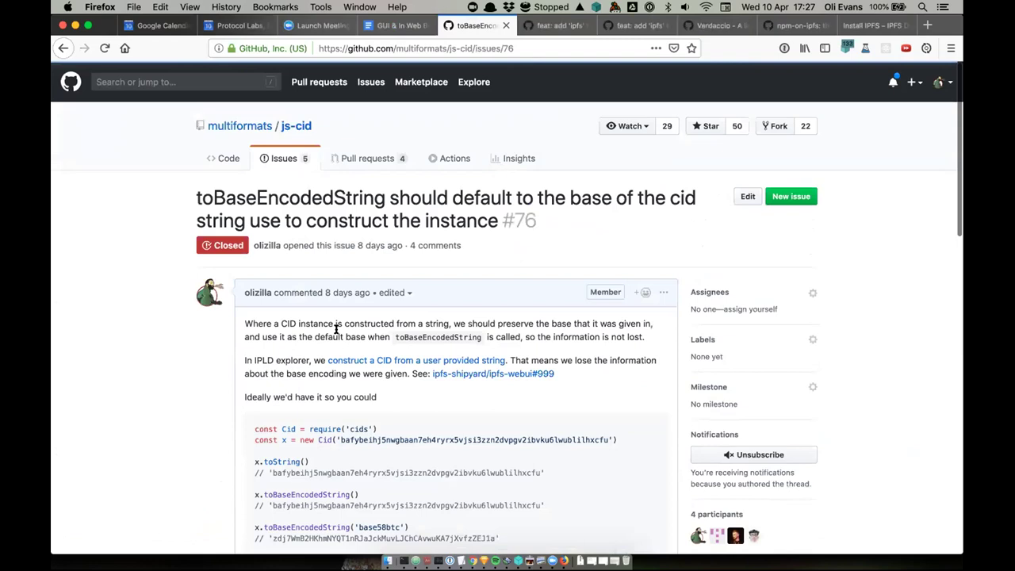
scroll(337, 330, down, 5)
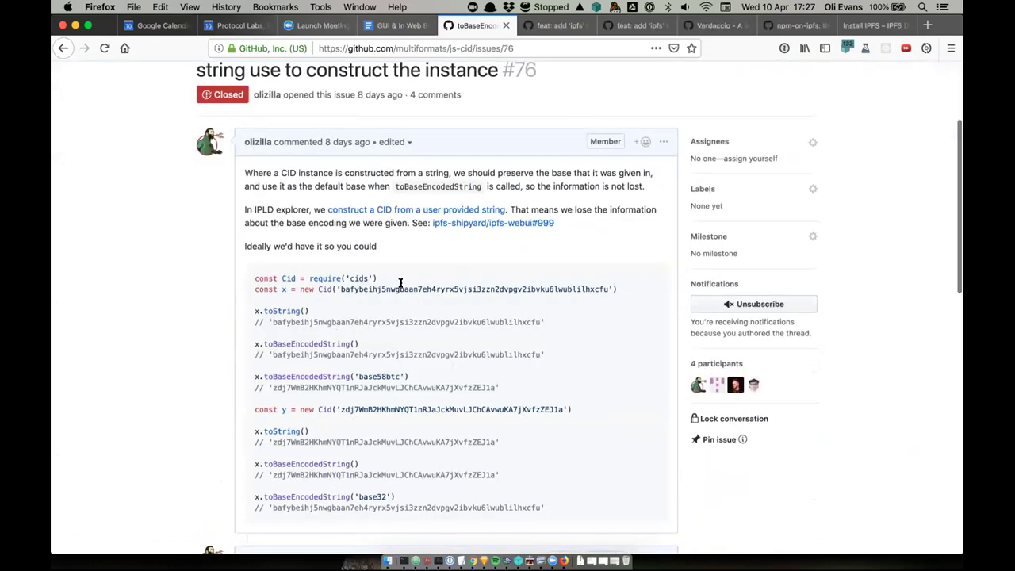
double_click(403, 288)
scroll(410, 287, down, 1)
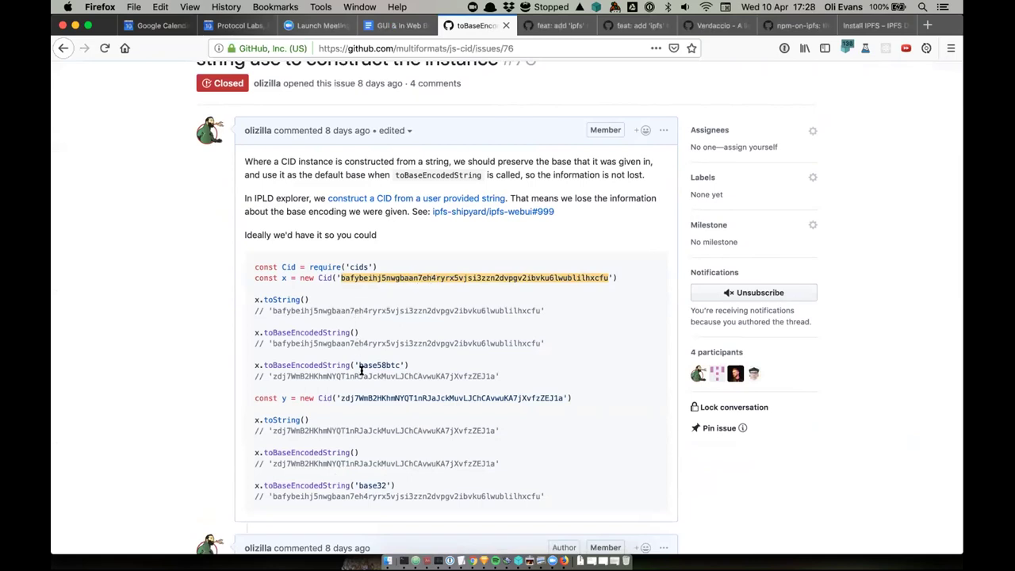
scroll(383, 388, down, 15)
scroll(384, 388, up, 20)
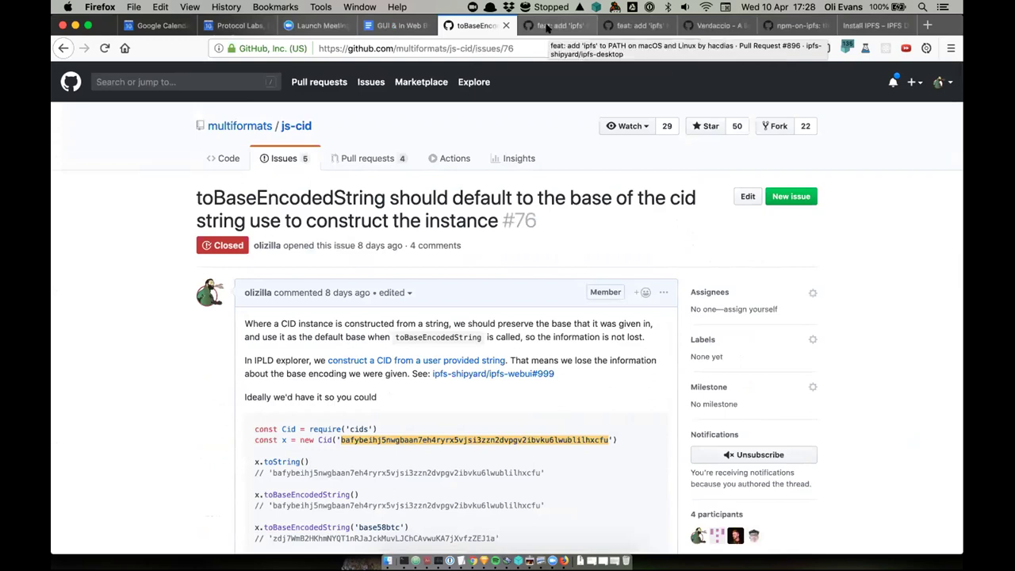
Return to the agenda notes and scroll down through the sections
click(402, 26)
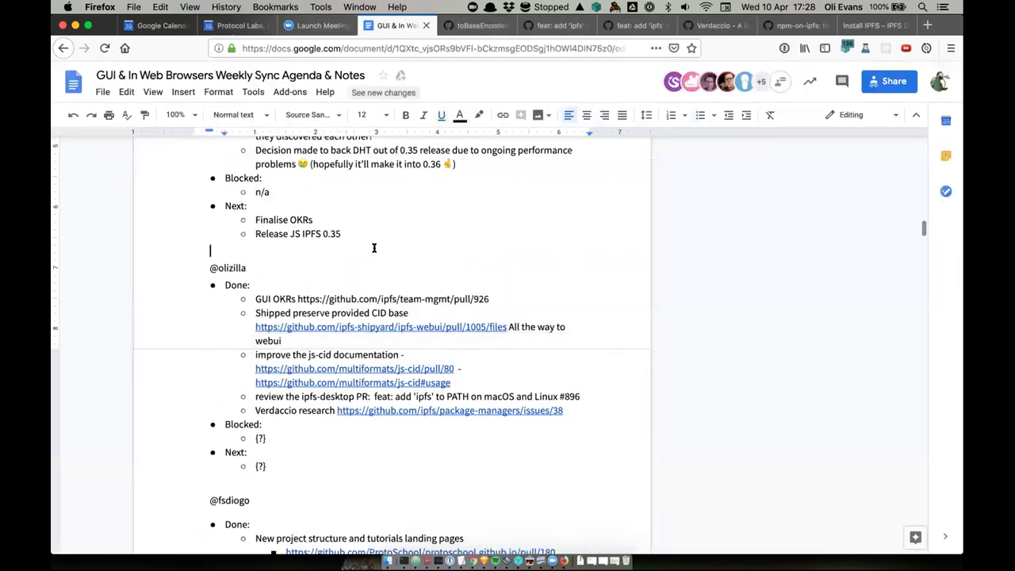
scroll(374, 248, down, 2)
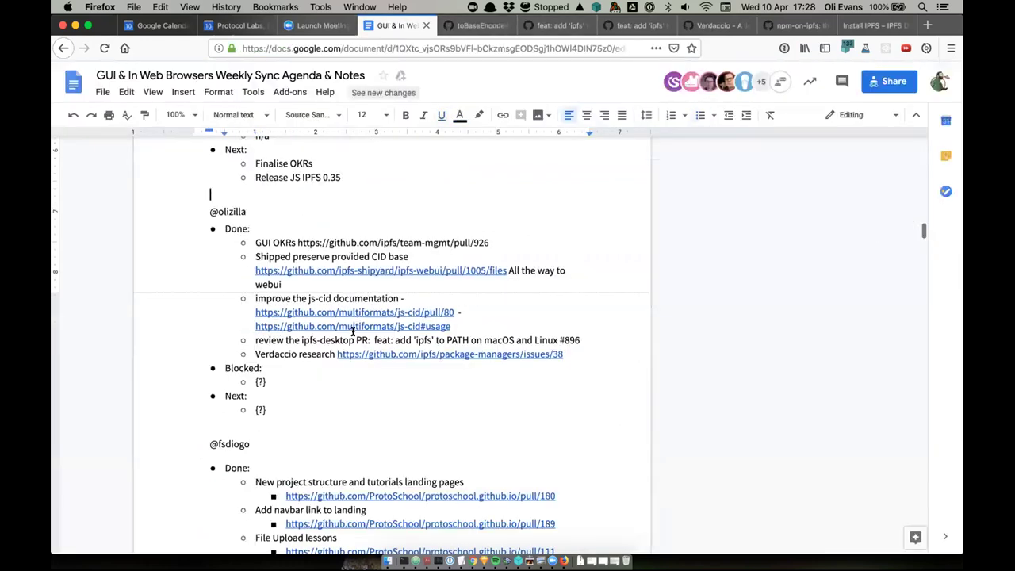
scroll(353, 331, down, 1)
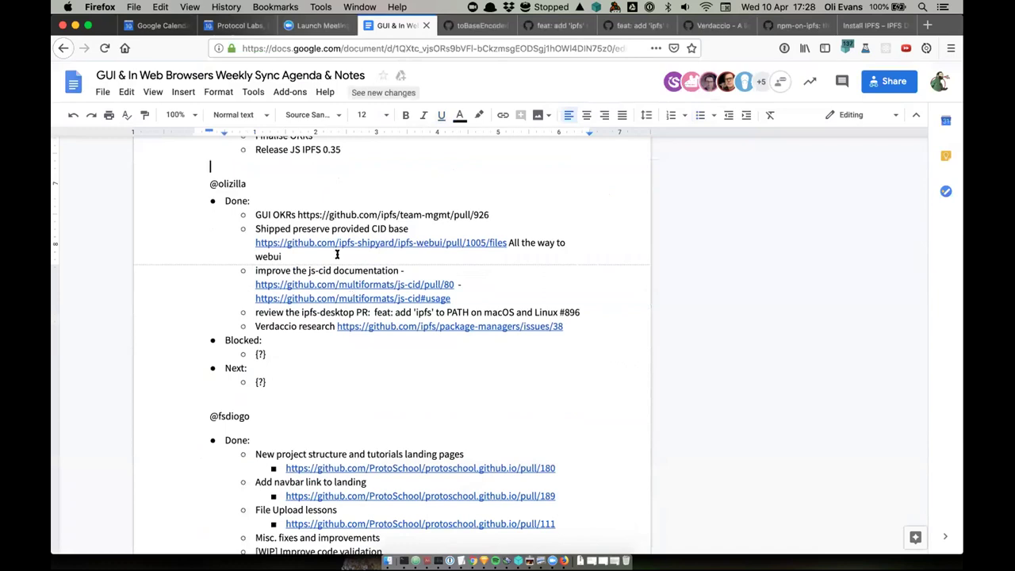
scroll(337, 261, down, 1)
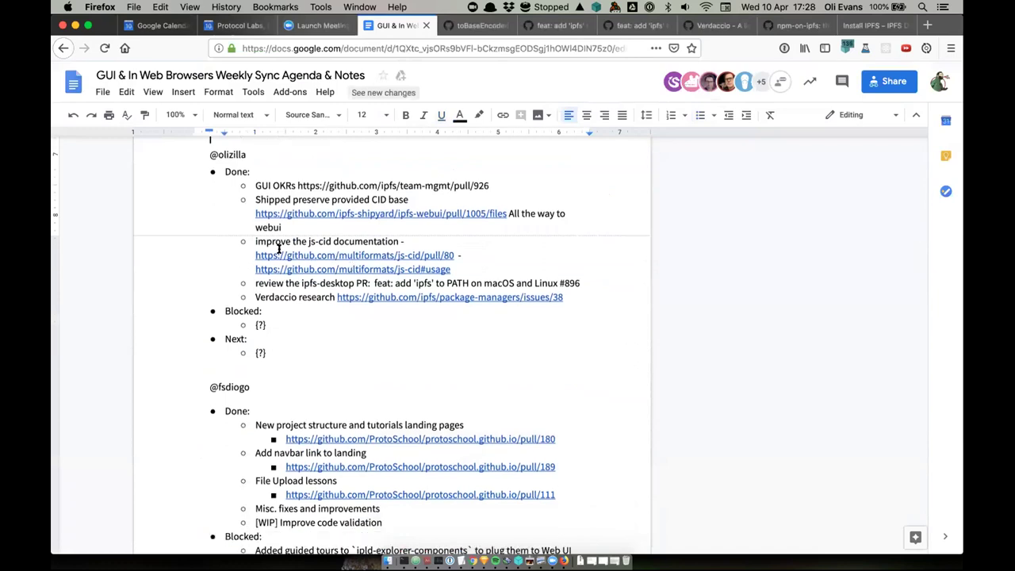
scroll(279, 249, down, 1)
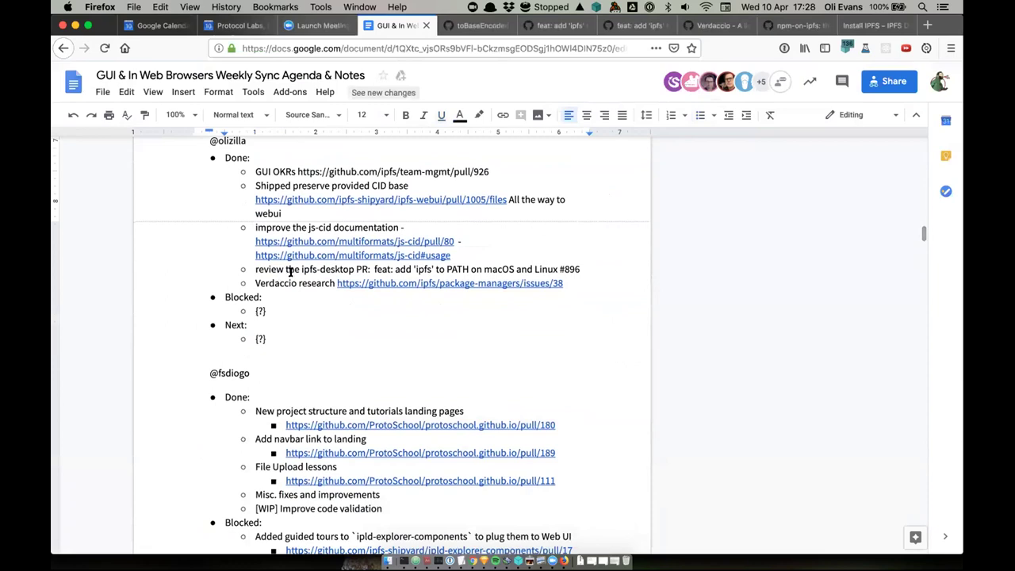
click(383, 286)
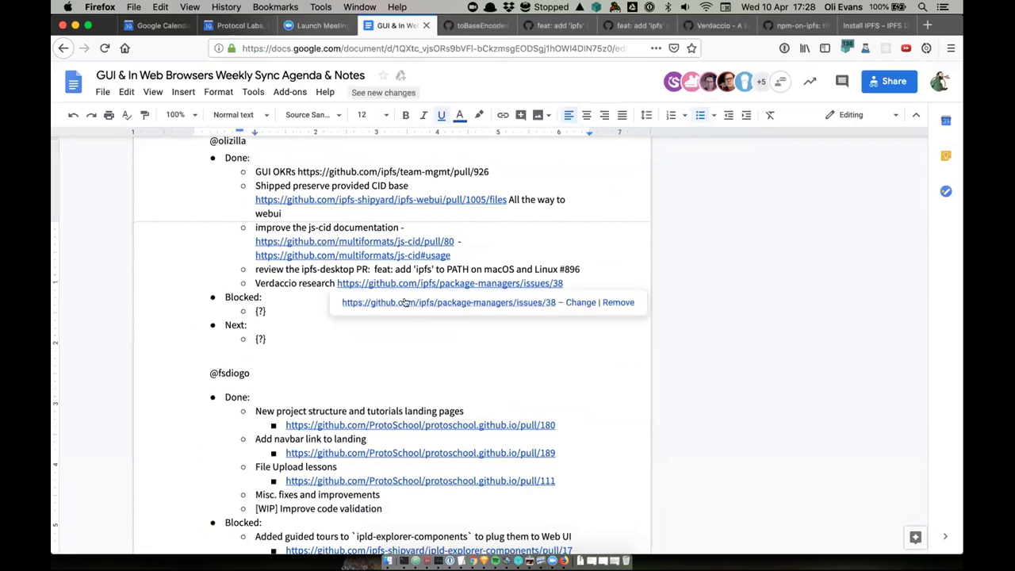
click(215, 253)
scroll(215, 248, down, 1)
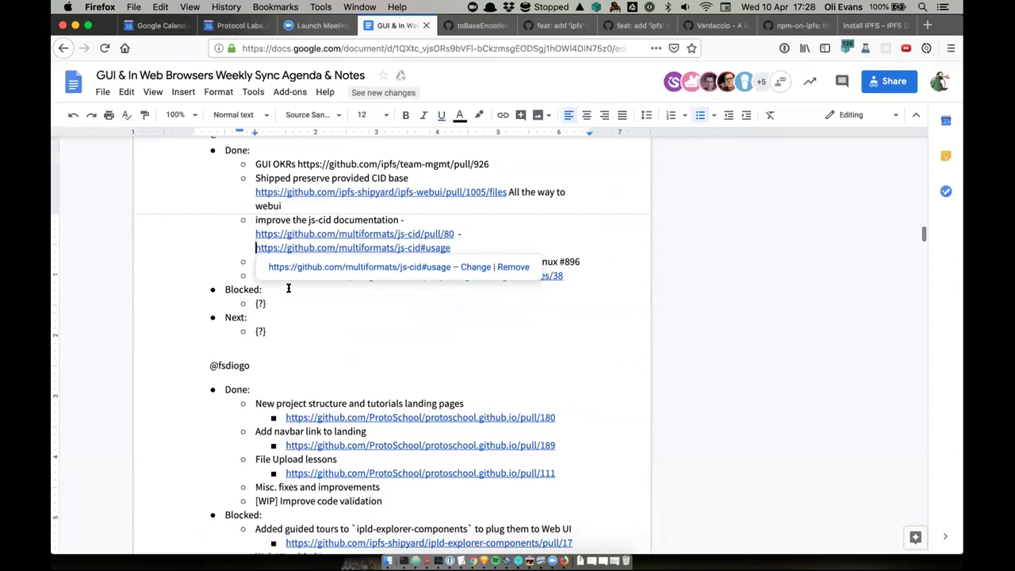
click(344, 318)
scroll(344, 317, down, 5)
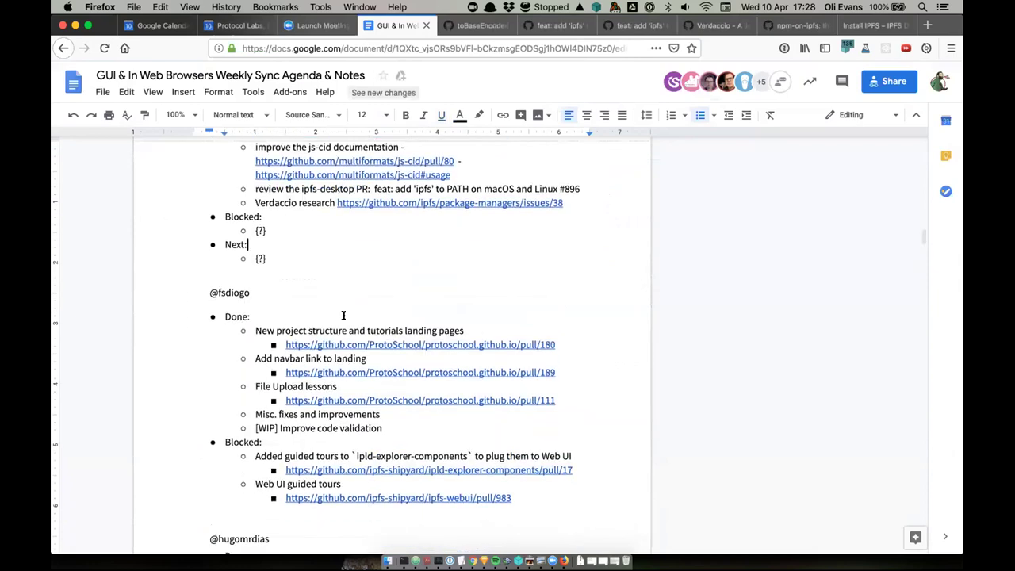
scroll(376, 249, down, 1)
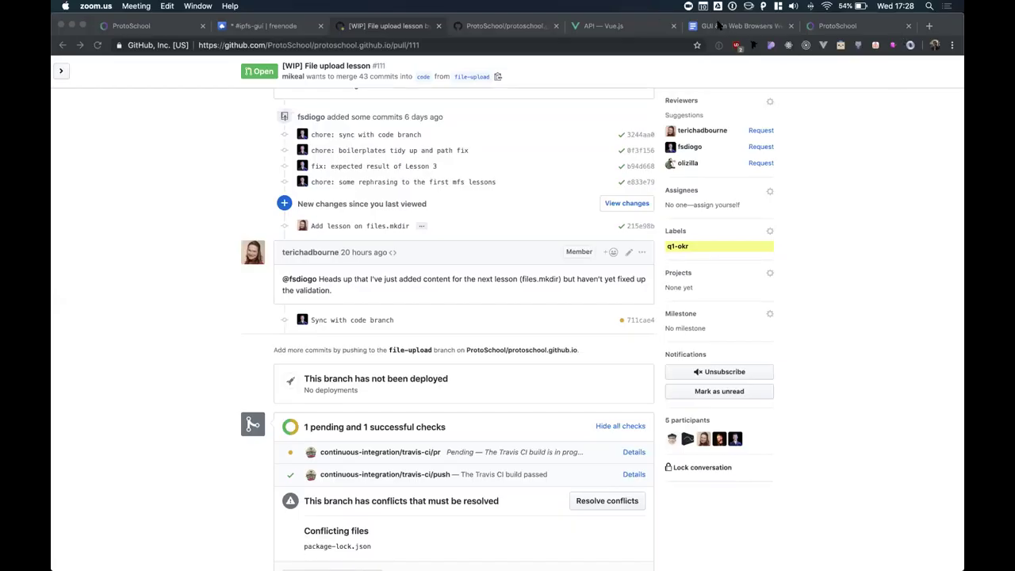
click(720, 27)
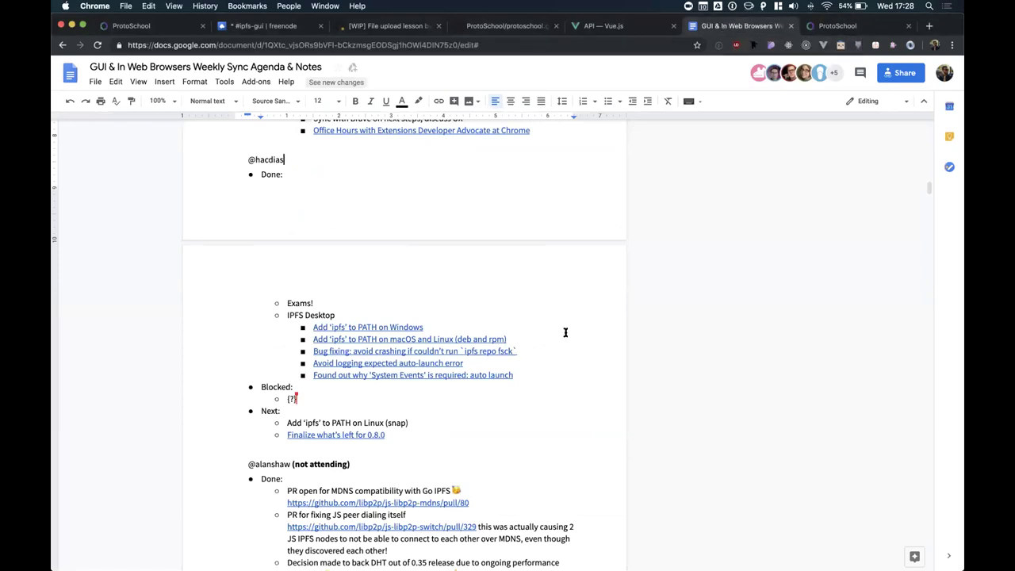
Scroll further through the agenda notes, then switch to the local ProtoSchool MFS lesson 03 tab
scroll(565, 333, down, 5)
scroll(389, 338, down, 6)
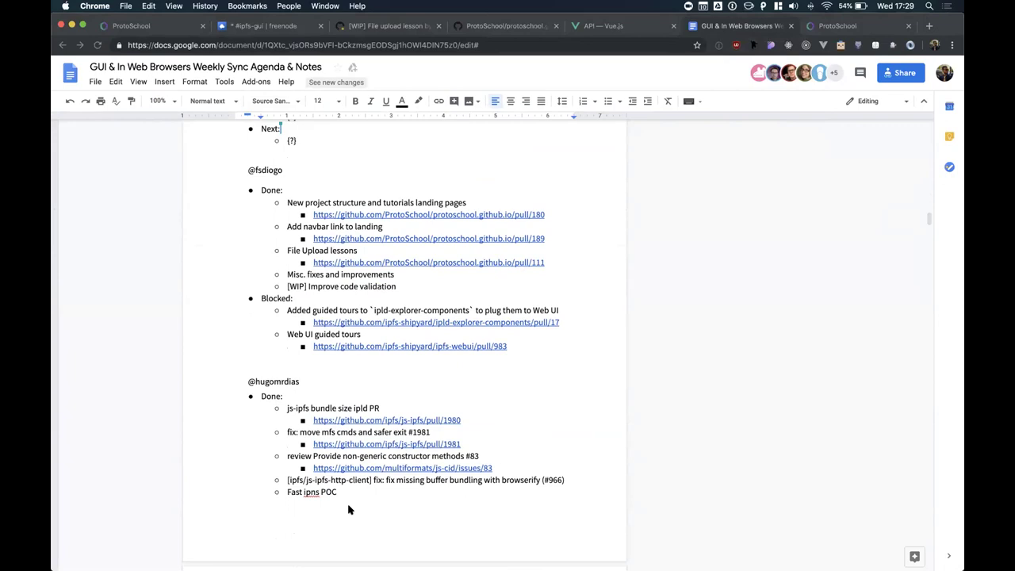
click(166, 30)
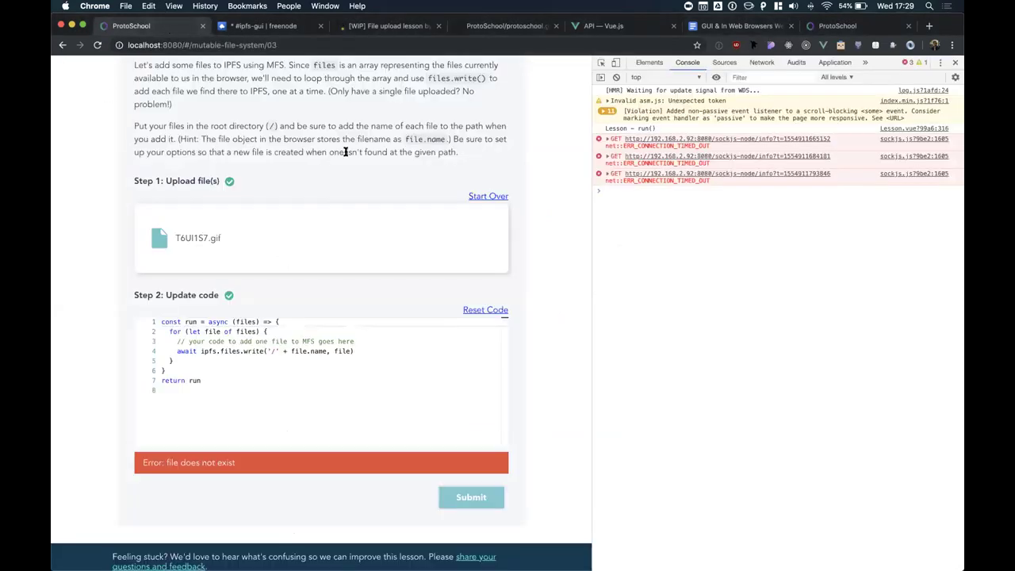
Scroll up to the 'Add a new file to MFS' Lesson 3 of 5 header and title
scroll(345, 151, up, 15)
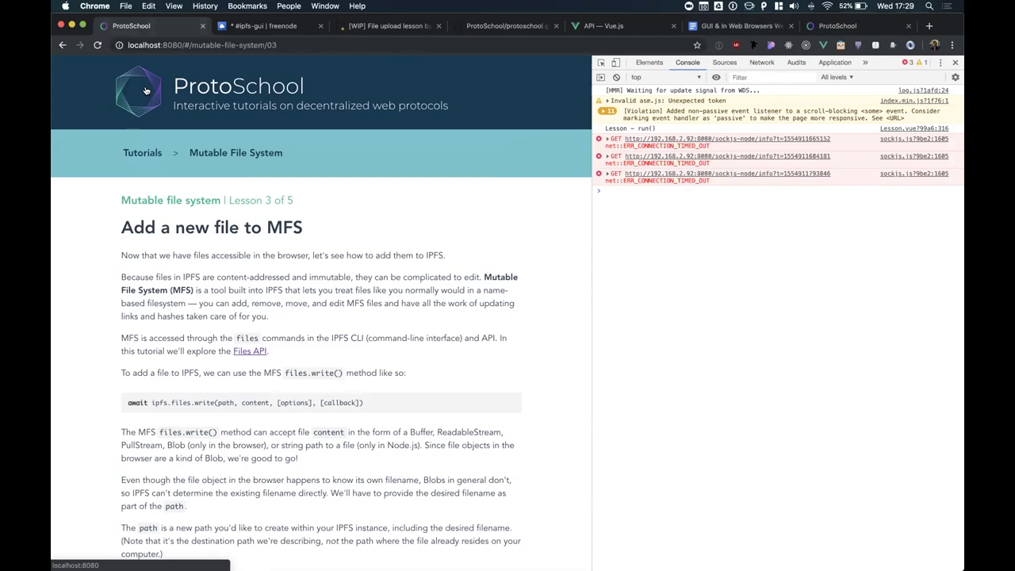
Glance over the weekly agenda notes, then load the local ProtoSchool home page via its logo
click(747, 30)
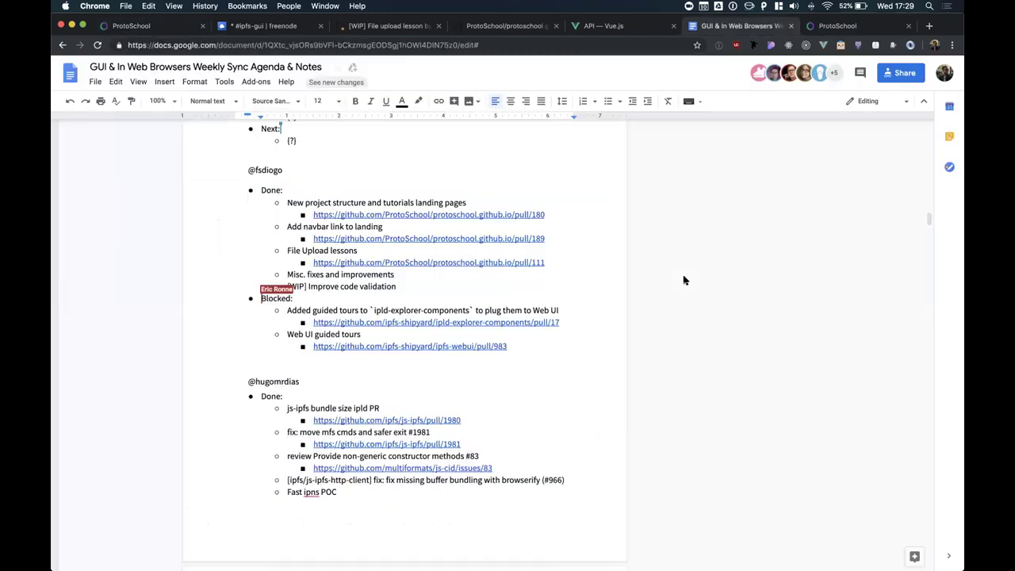
scroll(684, 278, down, 2)
scroll(684, 277, up, 2)
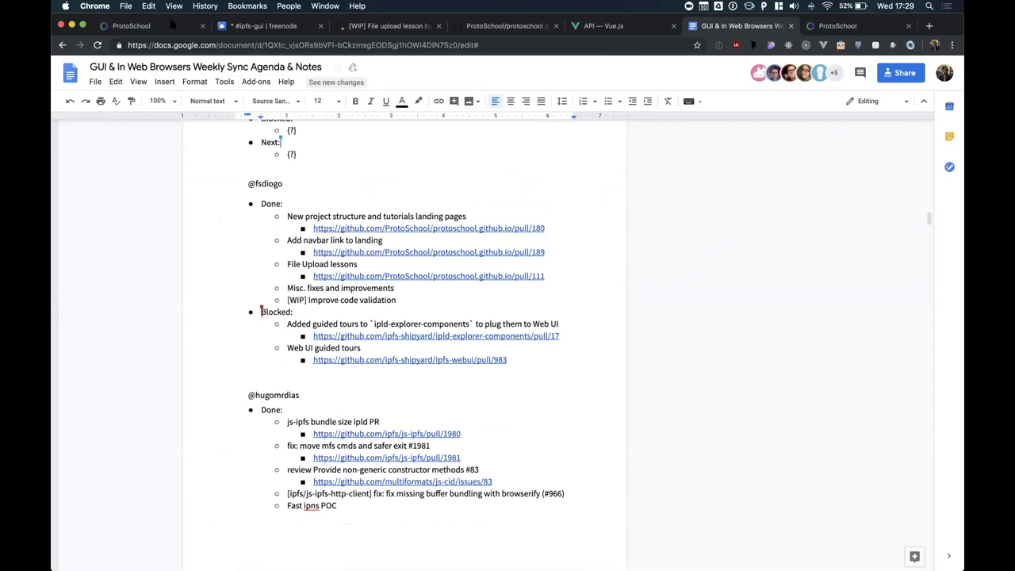
click(145, 24)
click(137, 111)
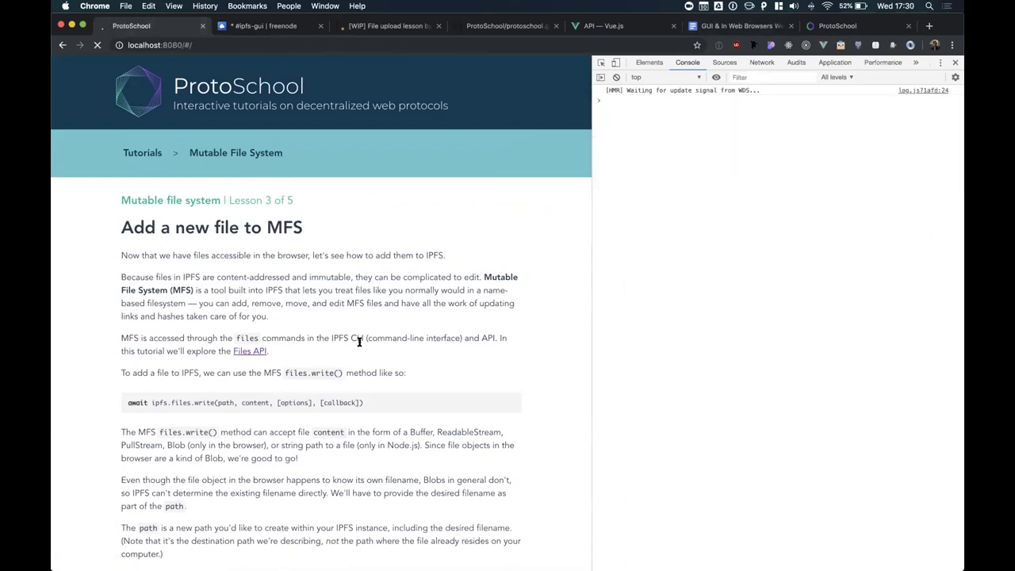
Browse Decentralized data structures: Lesson 2, the tutorials list, Lesson 3, then the overview
scroll(389, 306, down, 3)
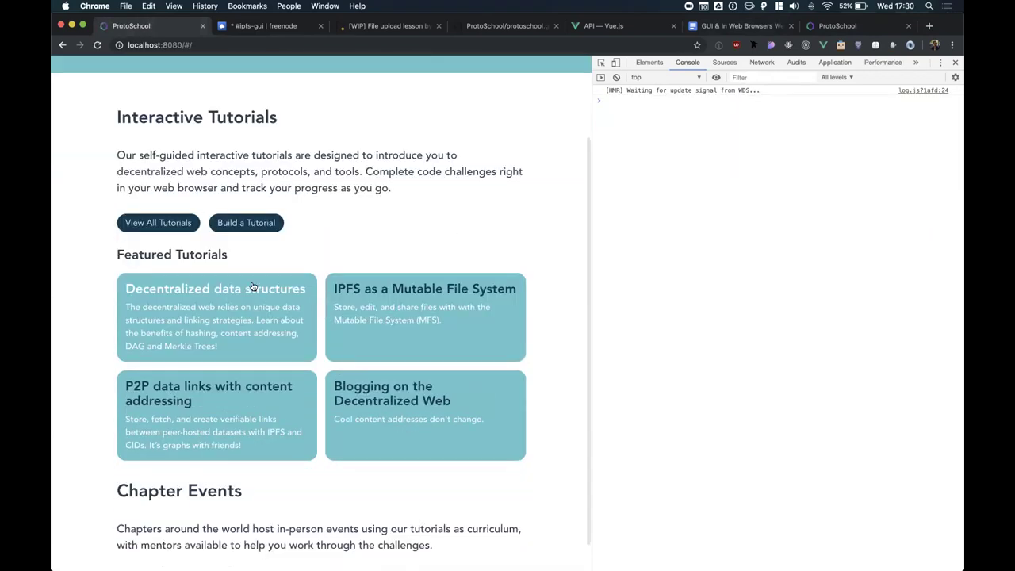
click(252, 287)
click(386, 312)
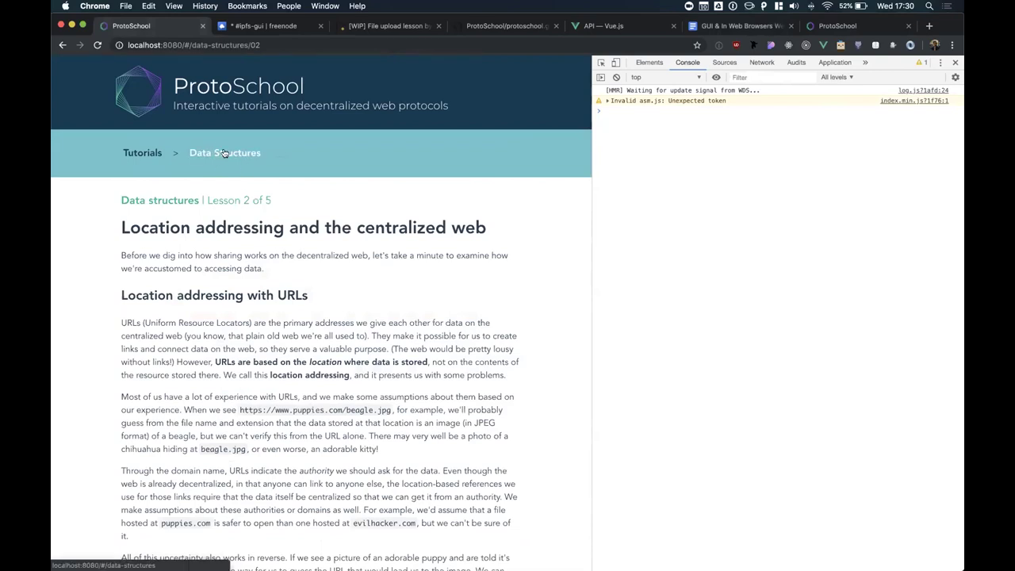
click(143, 153)
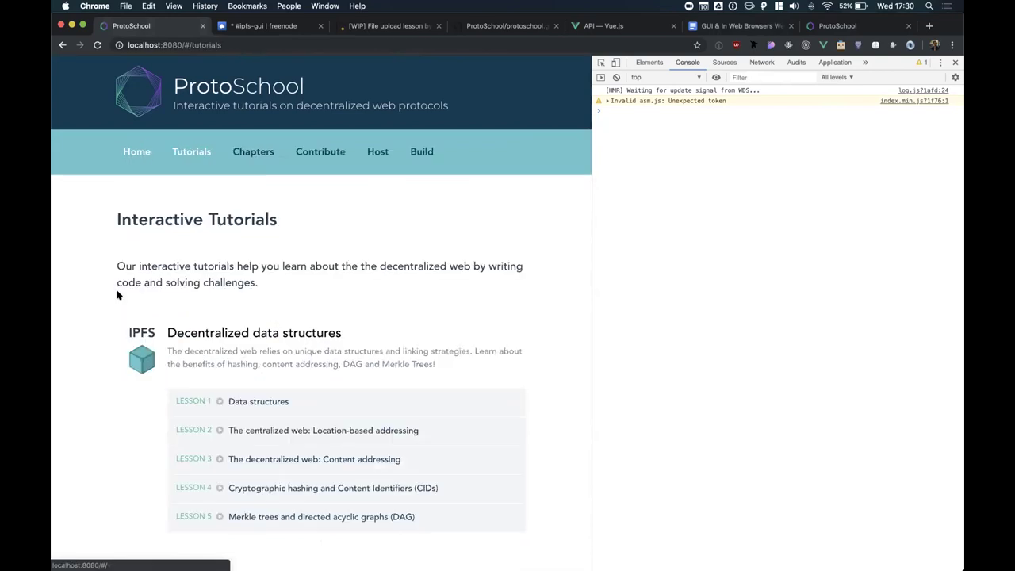
scroll(302, 302, down, 4)
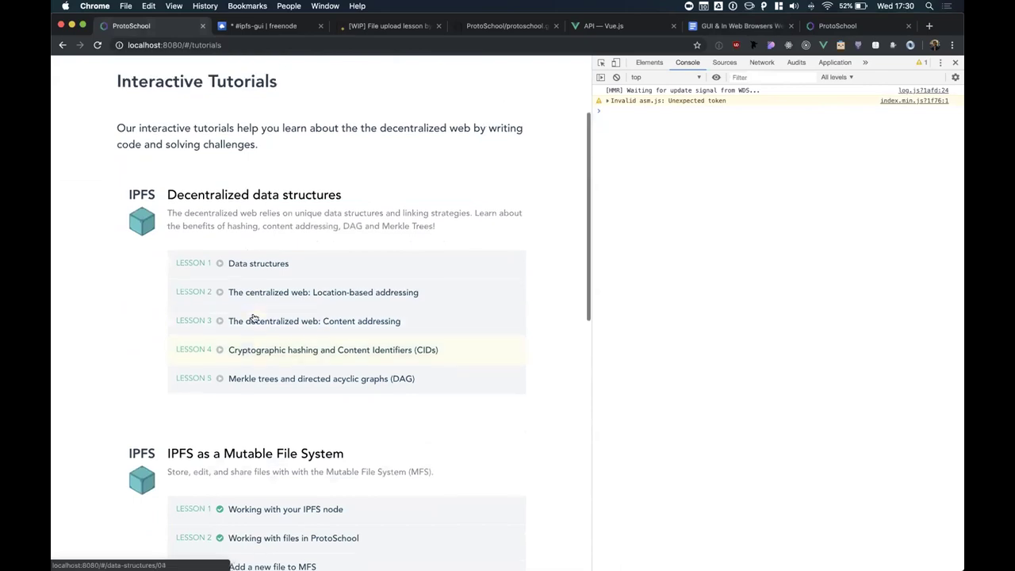
click(251, 321)
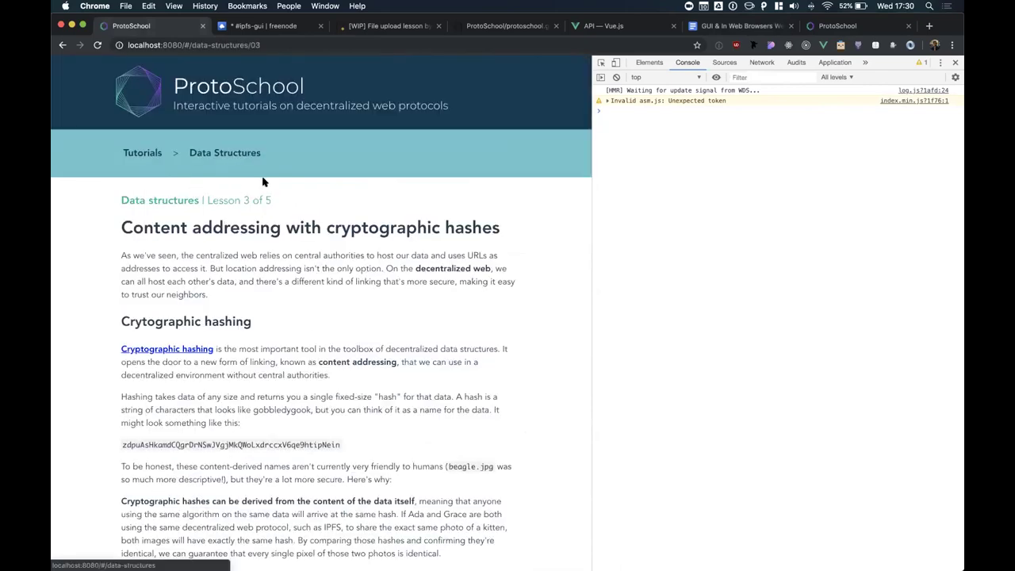
click(225, 152)
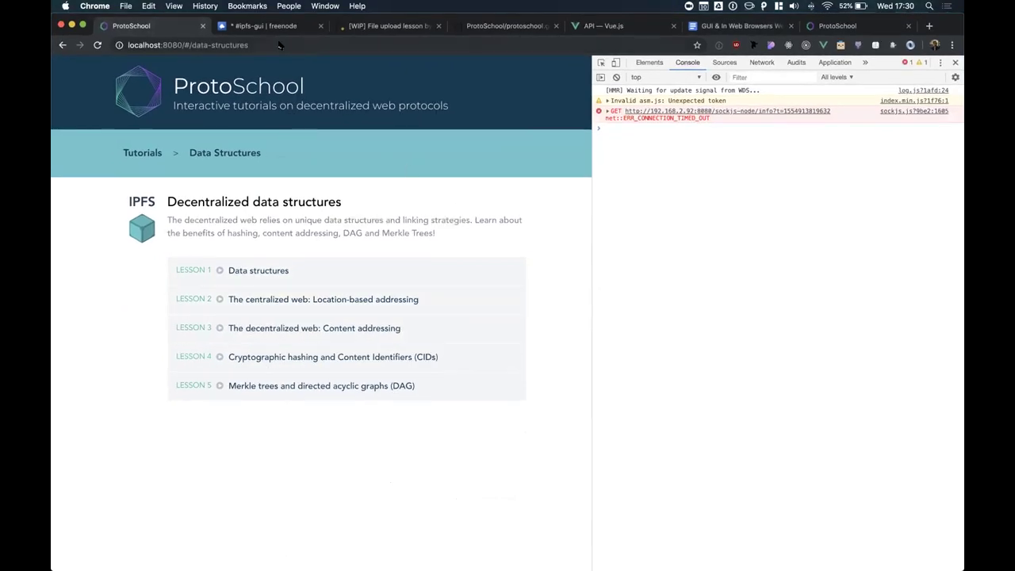
Check the agenda notes, then return to the local ProtoSchool home page
click(718, 25)
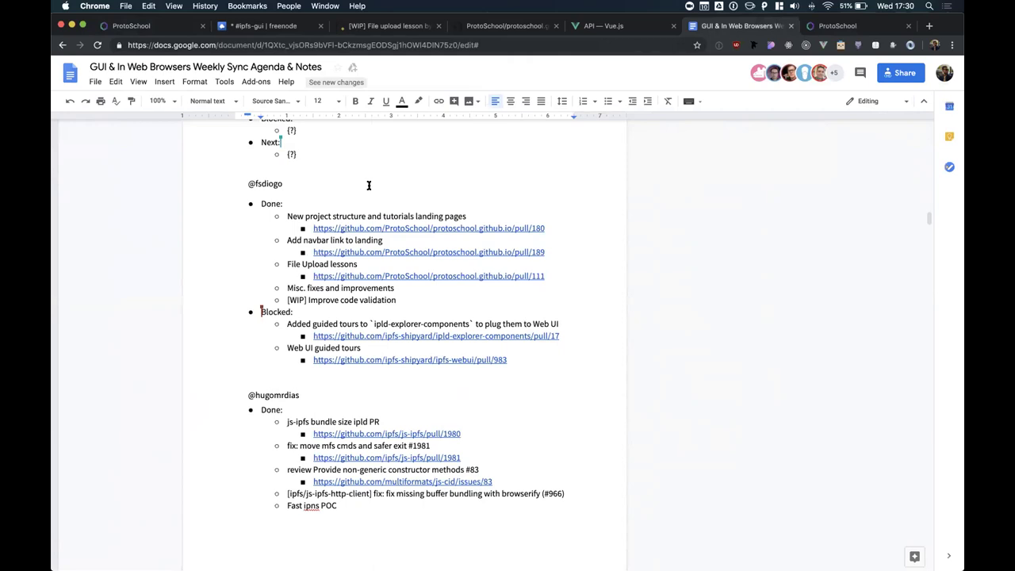
click(857, 29)
click(163, 30)
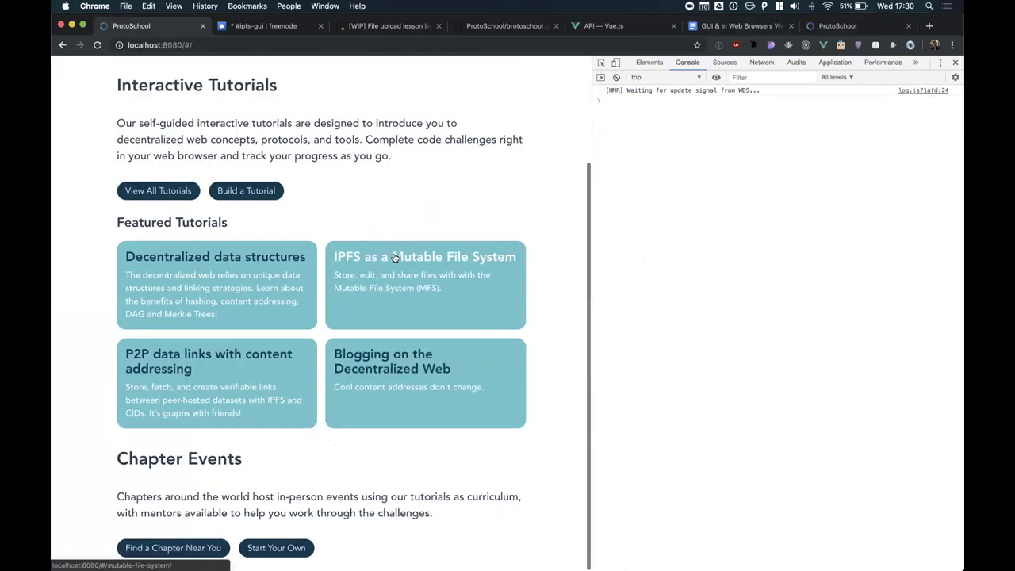
Open the Mutable File System tutorial's 'Add a new file to MFS' lesson and reach its exercise
click(395, 258)
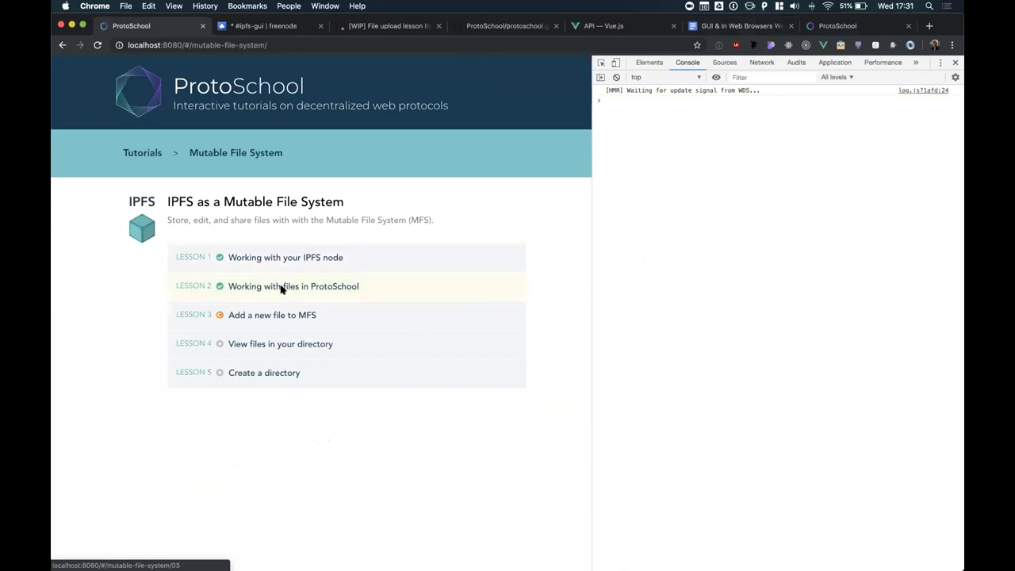
click(290, 320)
scroll(290, 321, down, 15)
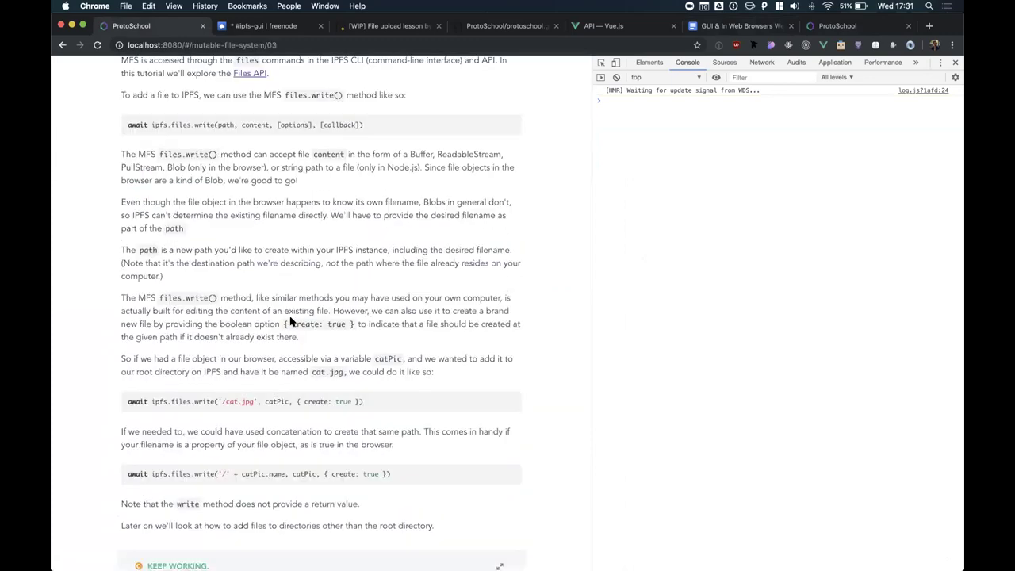
scroll(290, 321, down, 2)
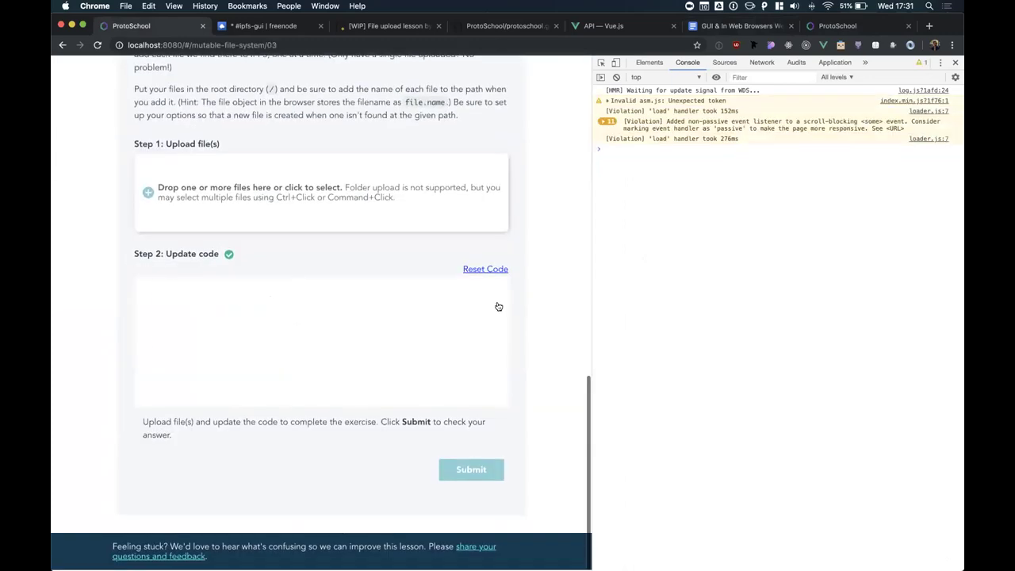
Upload foAMf2n.gif and submit the exercise code
click(350, 196)
double_click(402, 131)
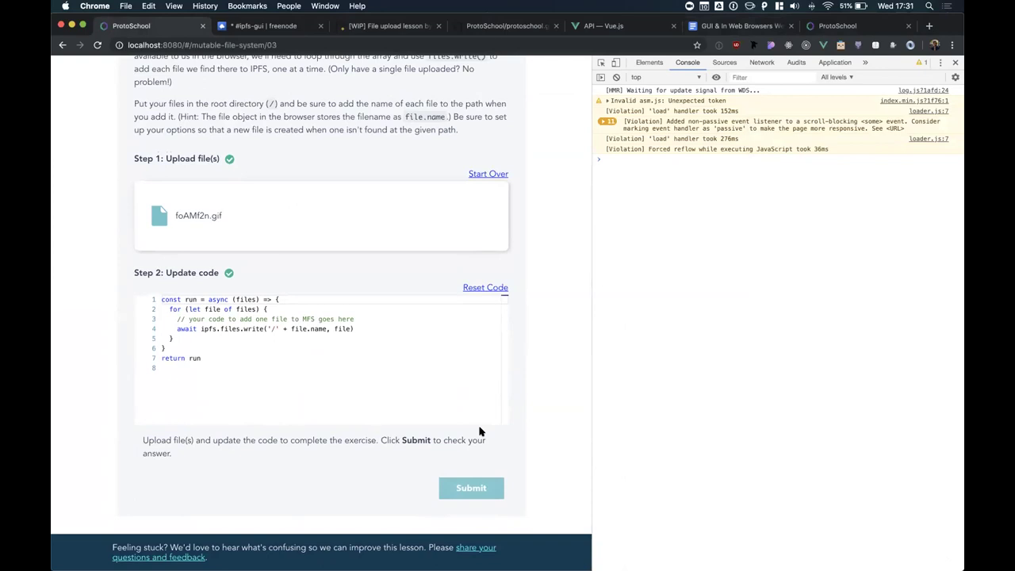
click(471, 489)
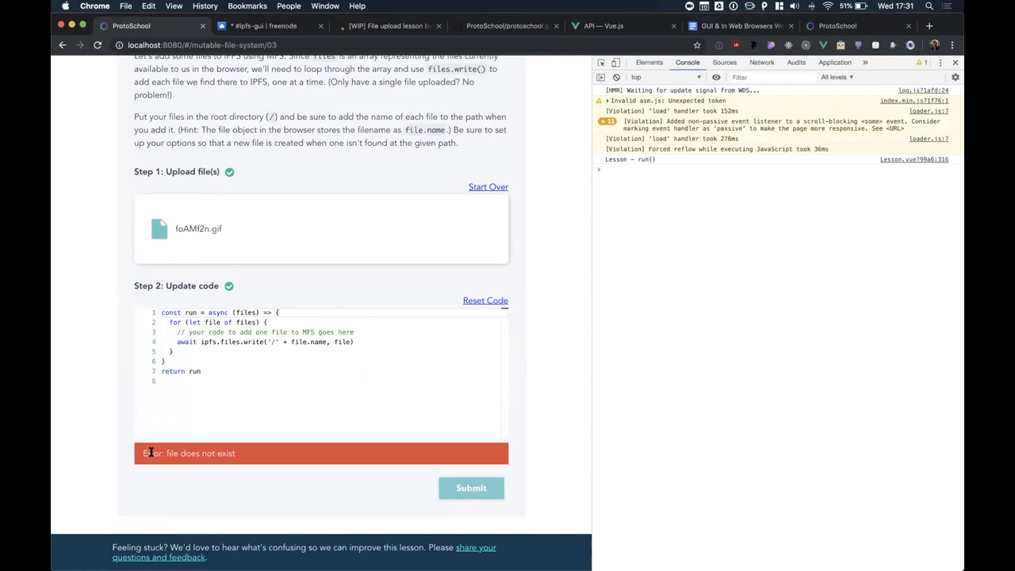
drag(140, 453, 242, 453)
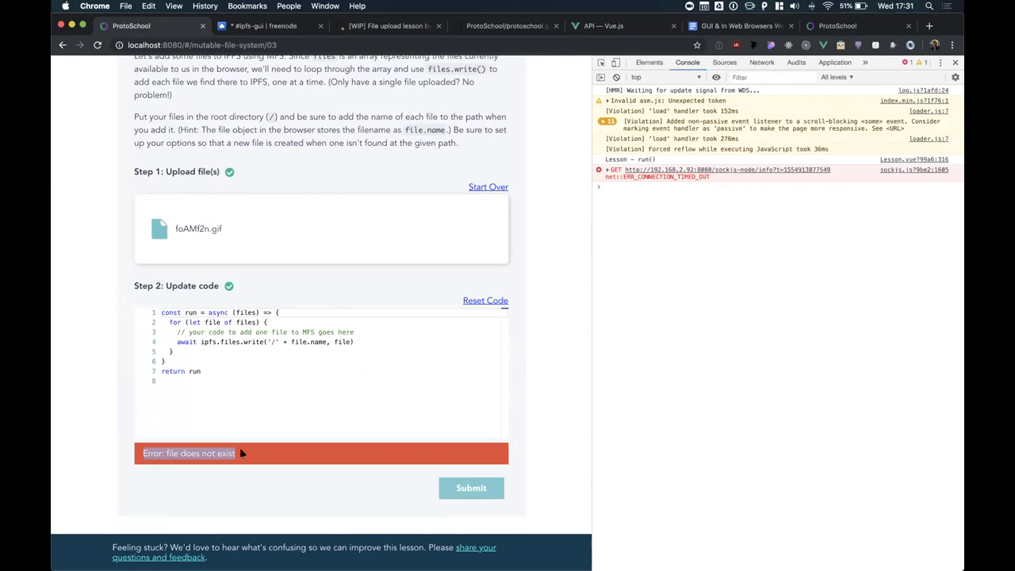
click(246, 454)
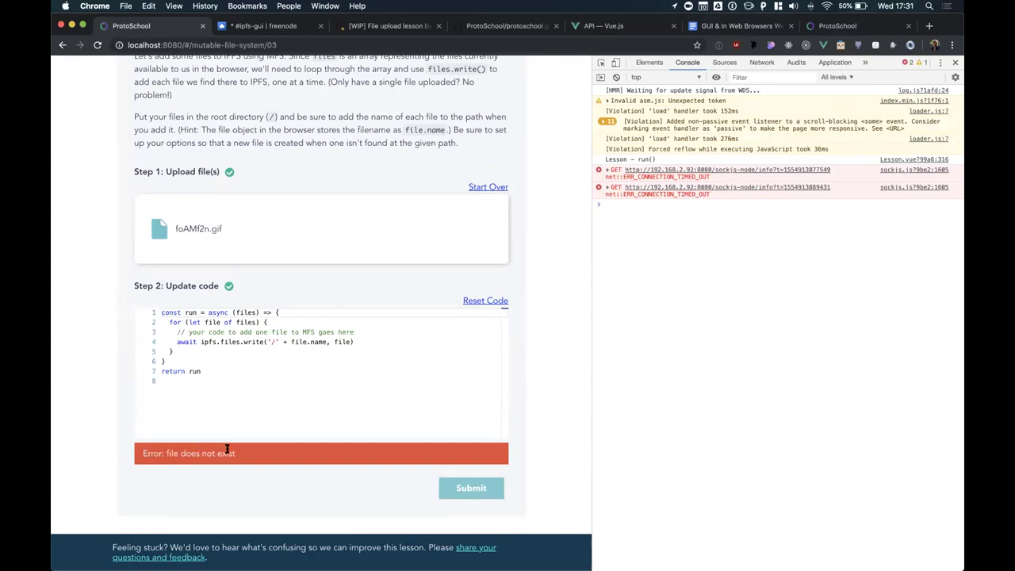
triple_click(134, 453)
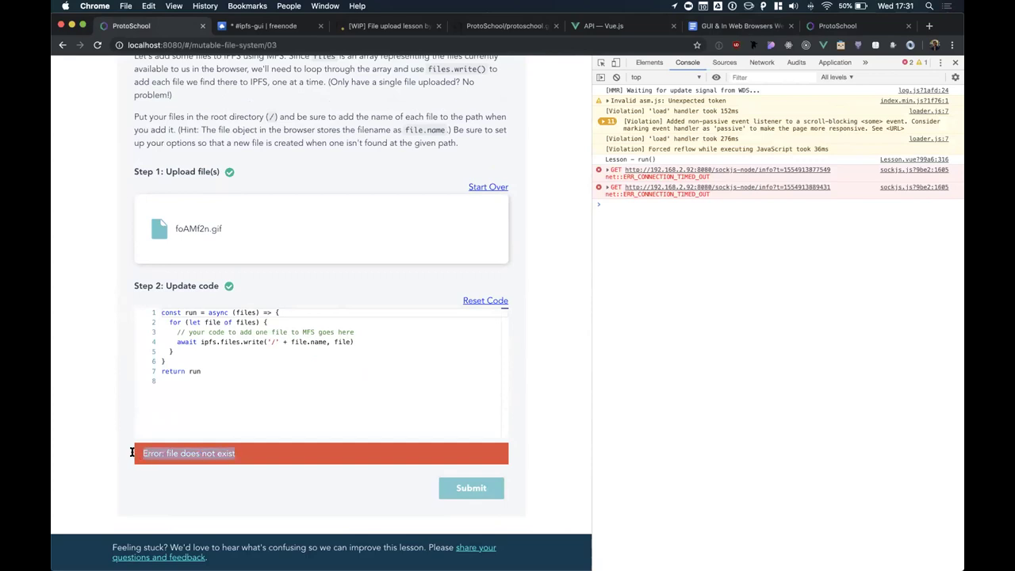
click(199, 458)
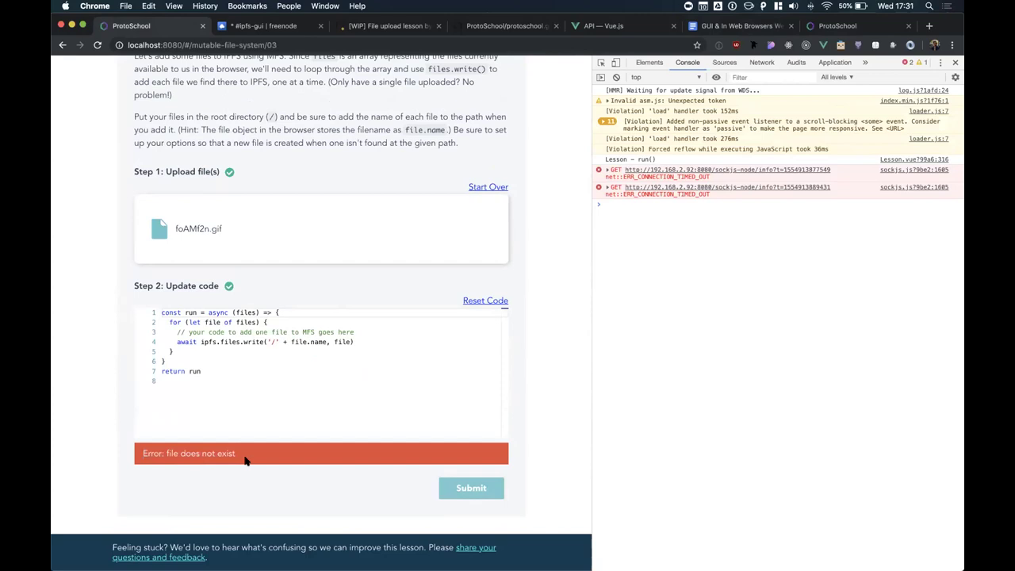
triple_click(121, 453)
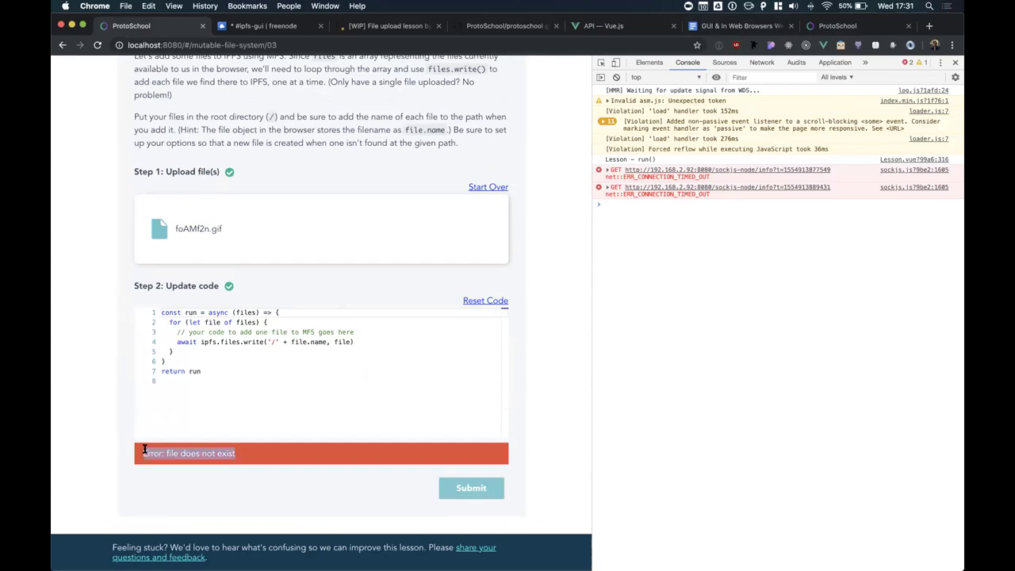
click(243, 453)
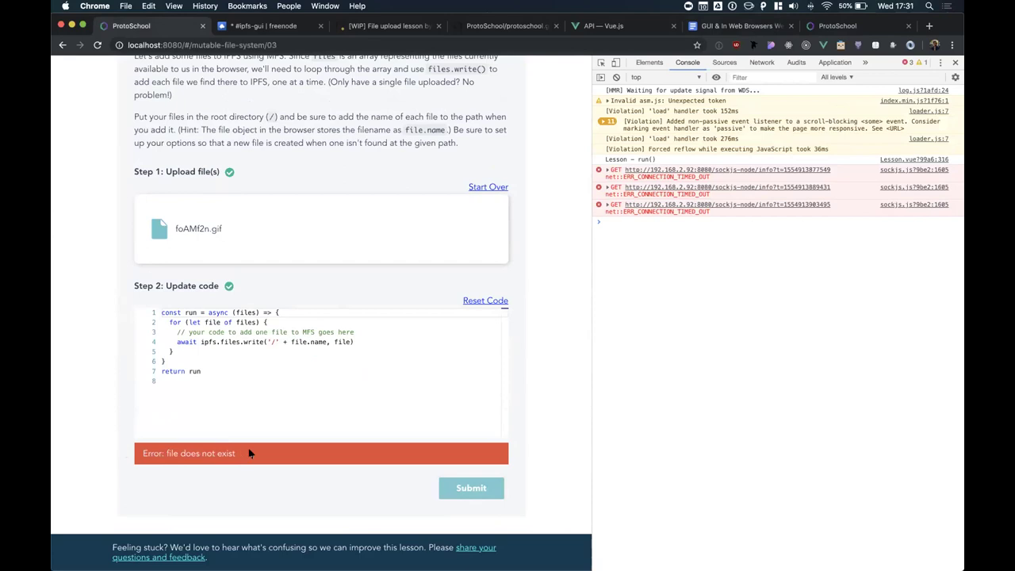
drag(243, 342, 266, 342)
Change line 4 to ipfs.files.sdad, resubmit, and highlight the 'is not a function' error
text(sdad)
click(471, 488)
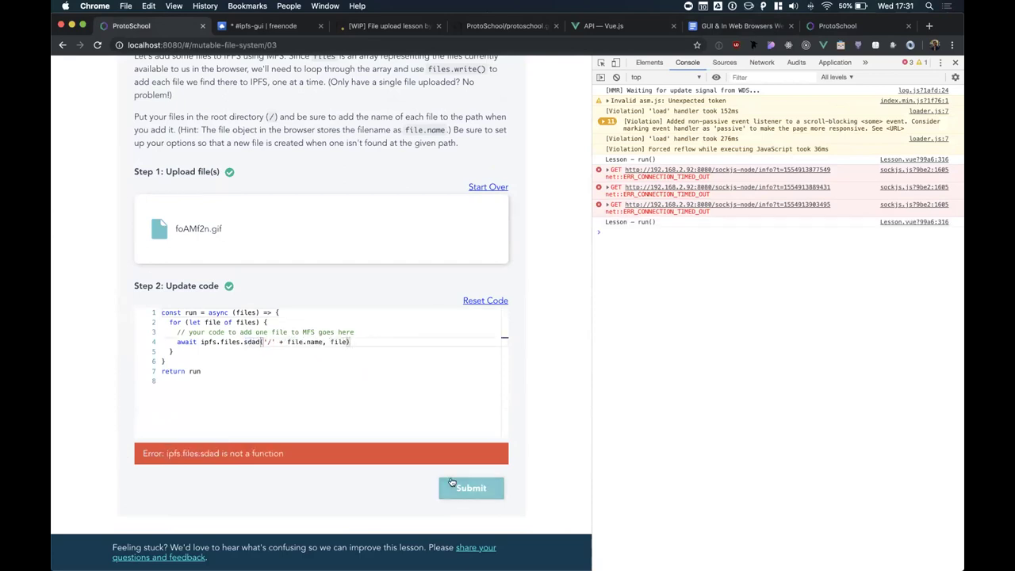
mouse_move(162, 453)
mouse_down()
mouse_move(195, 453)
mouse_move(144, 453)
mouse_up()
drag(294, 453, 142, 445)
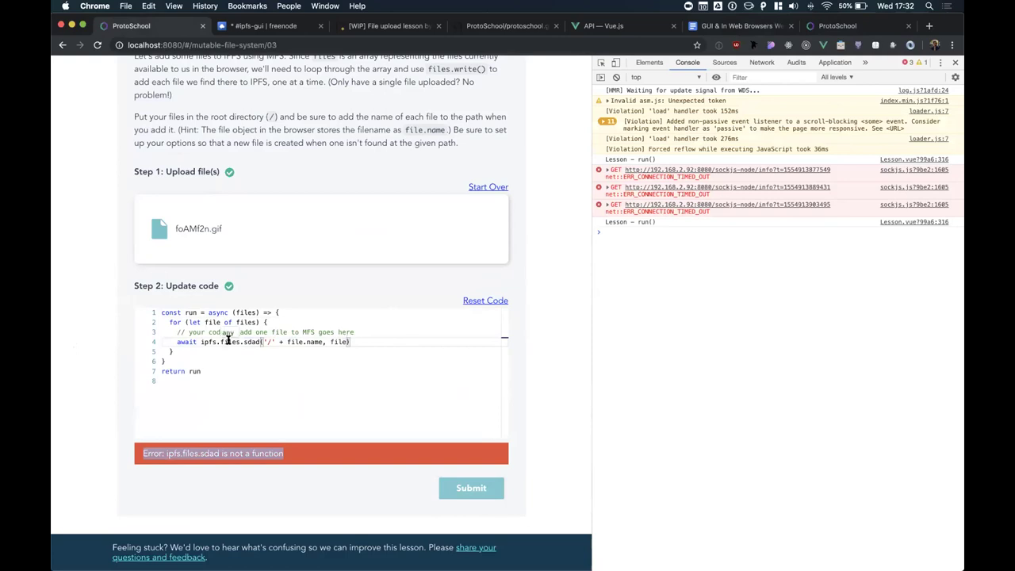
drag(306, 458, 145, 449)
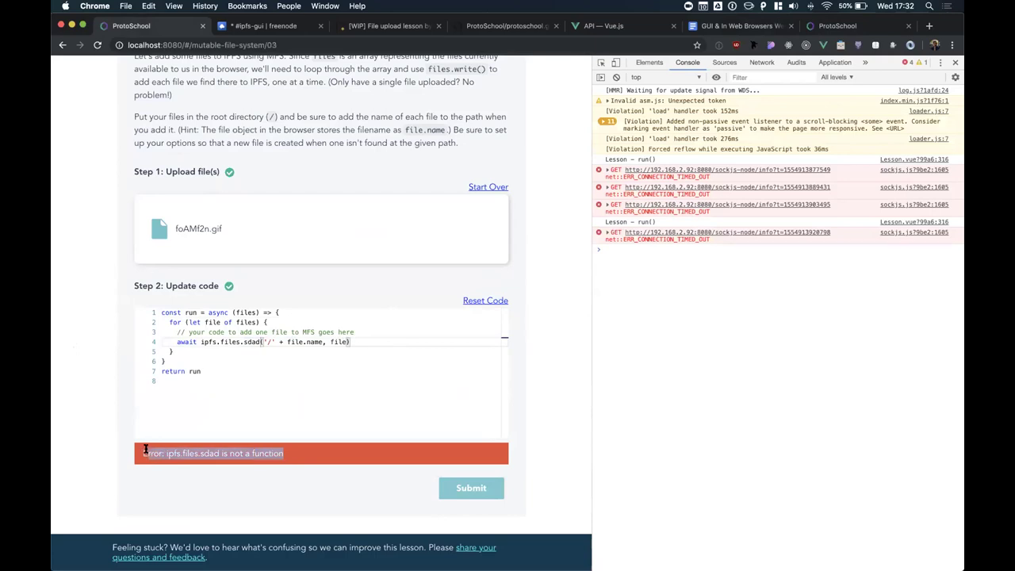
click(369, 343)
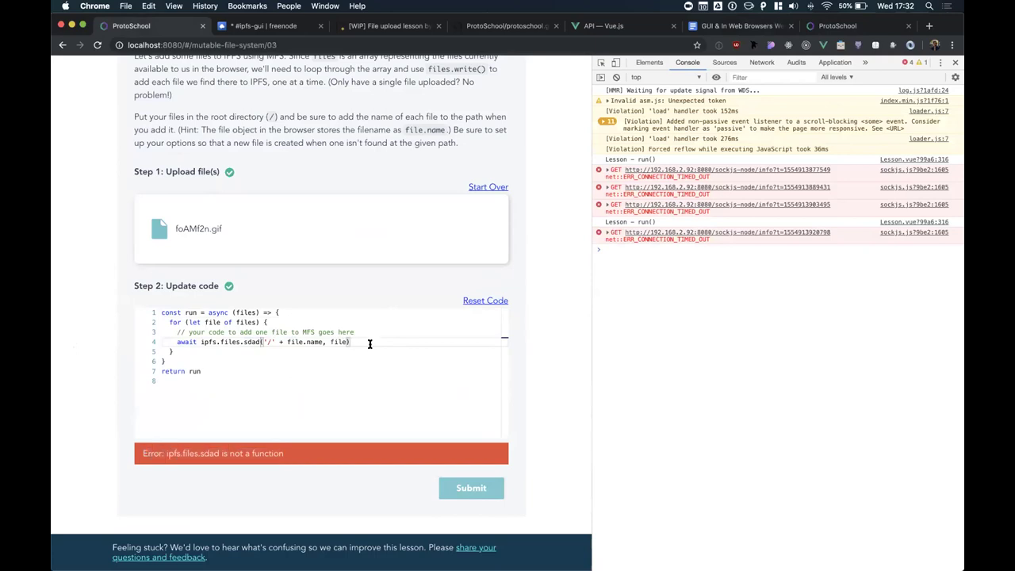